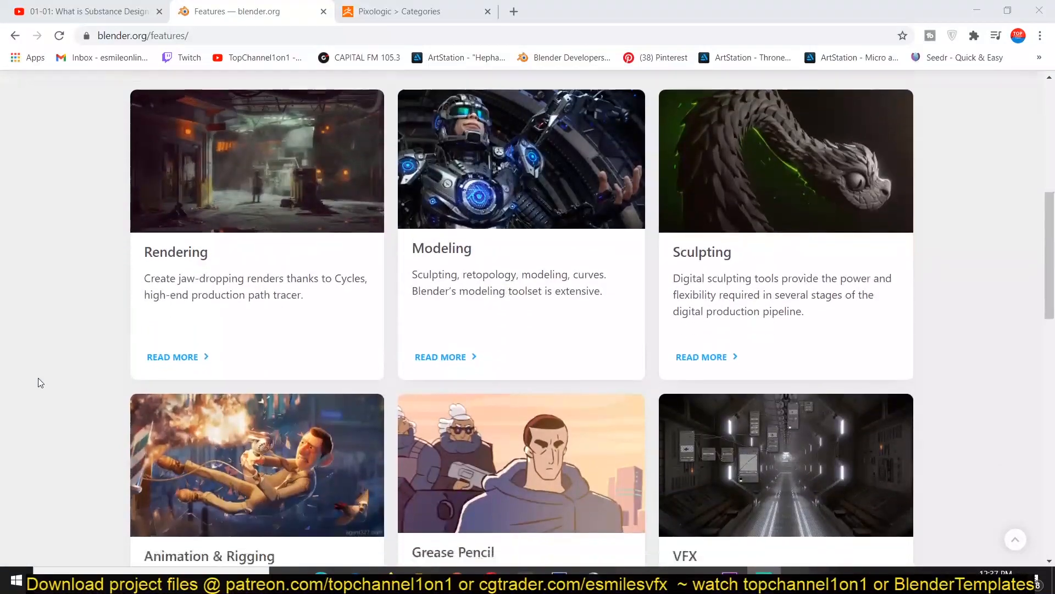
Step: Look over Blender's features page and the ZBrush 2021 features page through its Controlled Cloth Sculpting section
scroll(40, 383, down, 10)
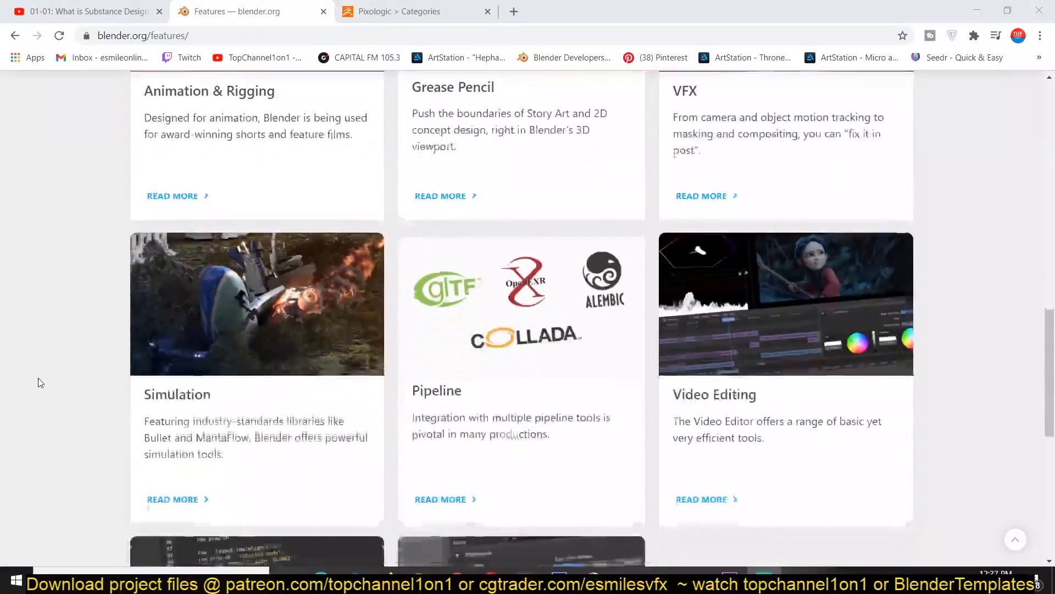
scroll(40, 384, up, 10)
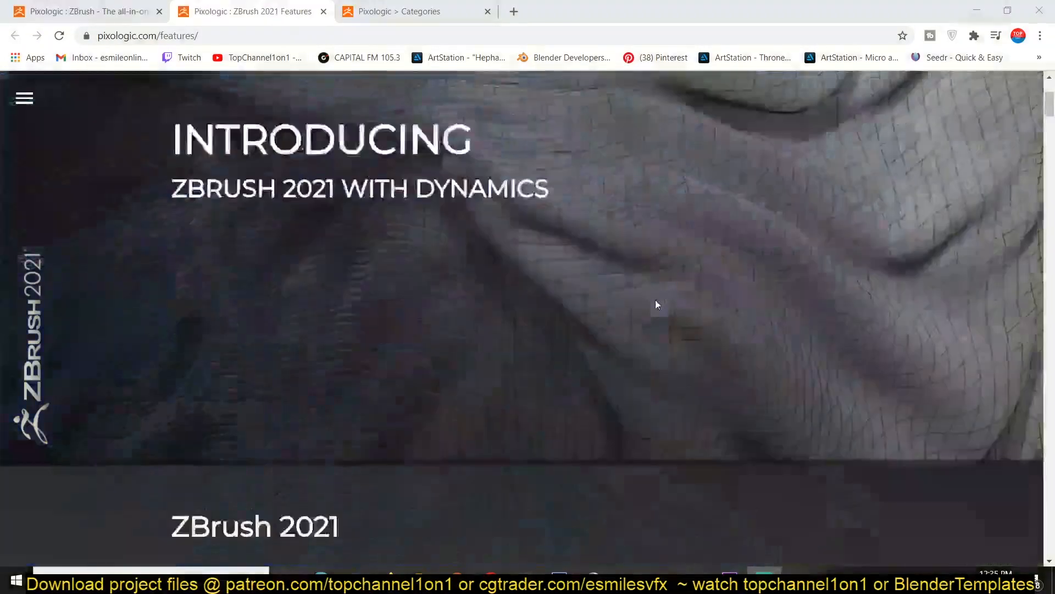
scroll(654, 299, down, 9)
scroll(718, 299, down, 6)
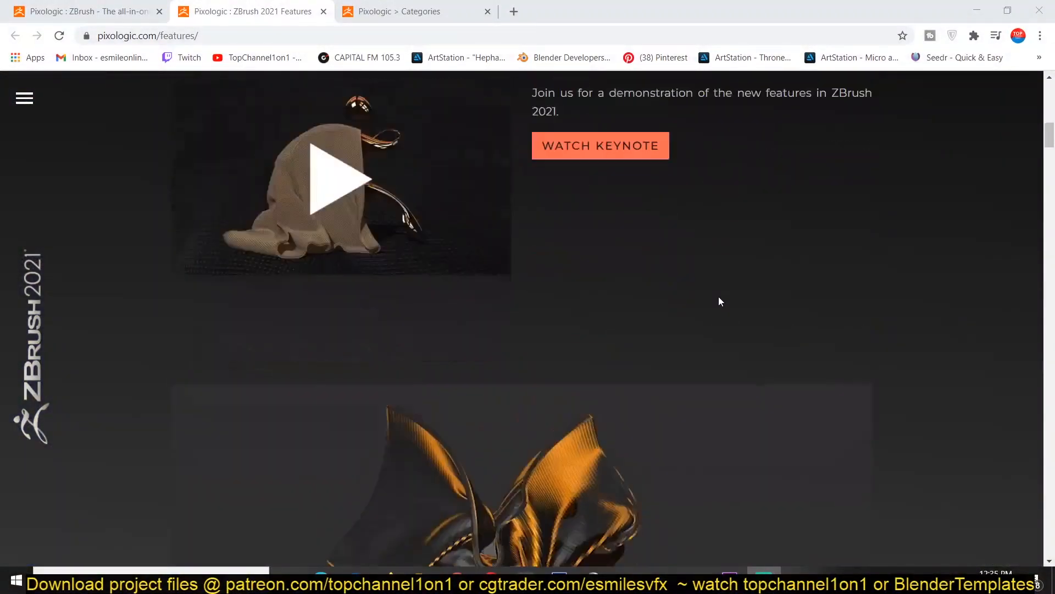
scroll(746, 297, down, 4)
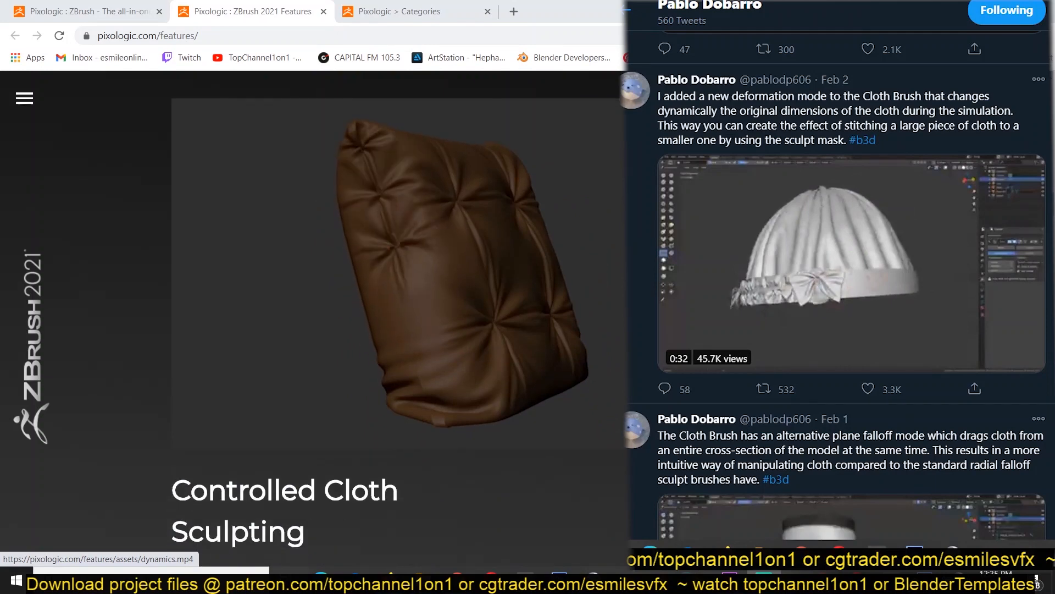
scroll(352, 330, down, 10)
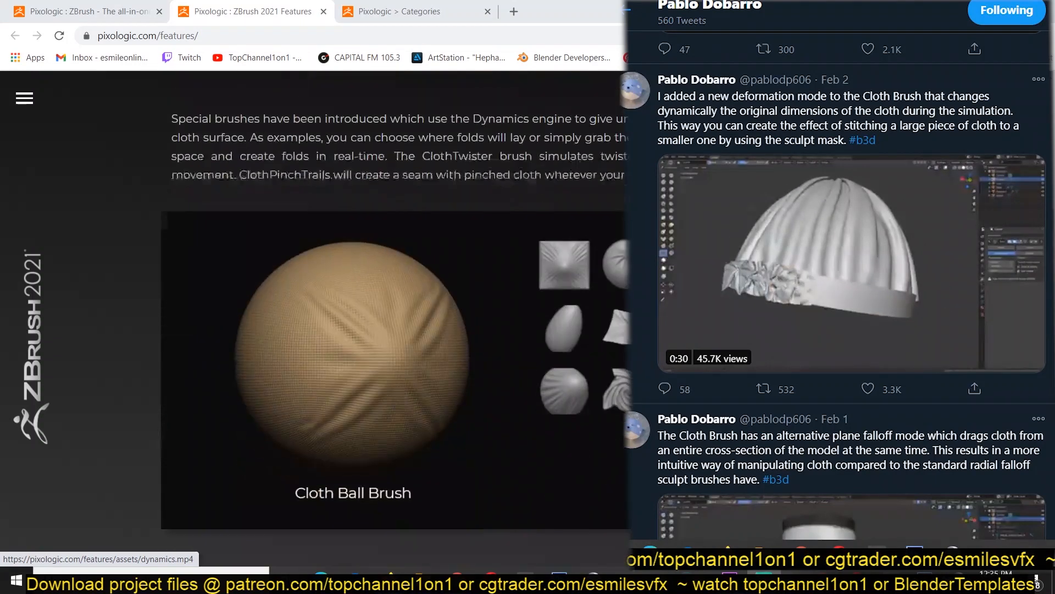
scroll(396, 329, down, 13)
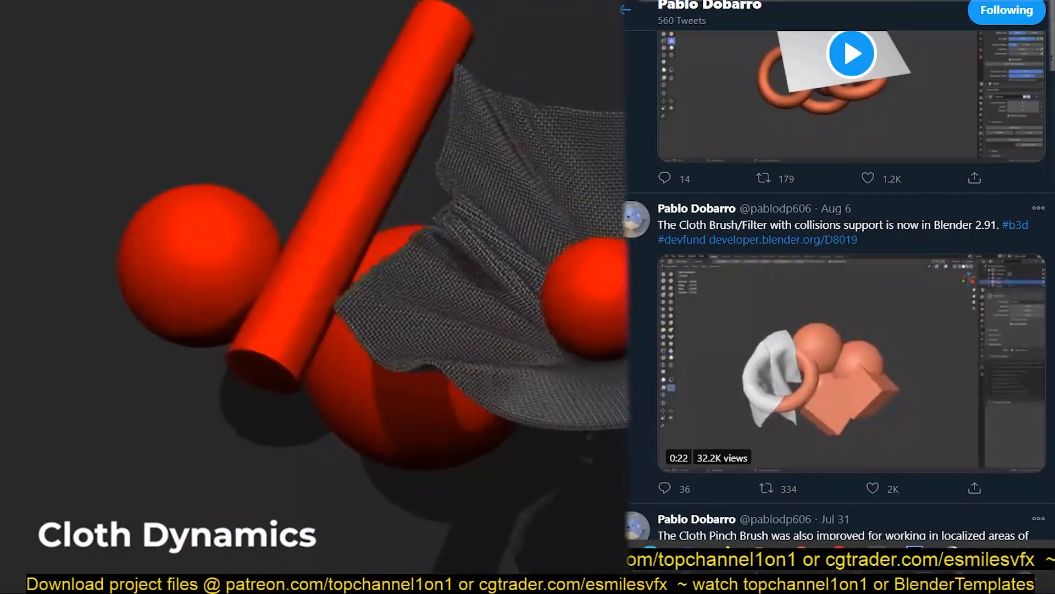
Step: Look through the Twitter posts about Blender 2.91 cloth tools, including collisions support, Cloth Pinch Brush and Cloth Grab Brush
scroll(852, 275, down, 4)
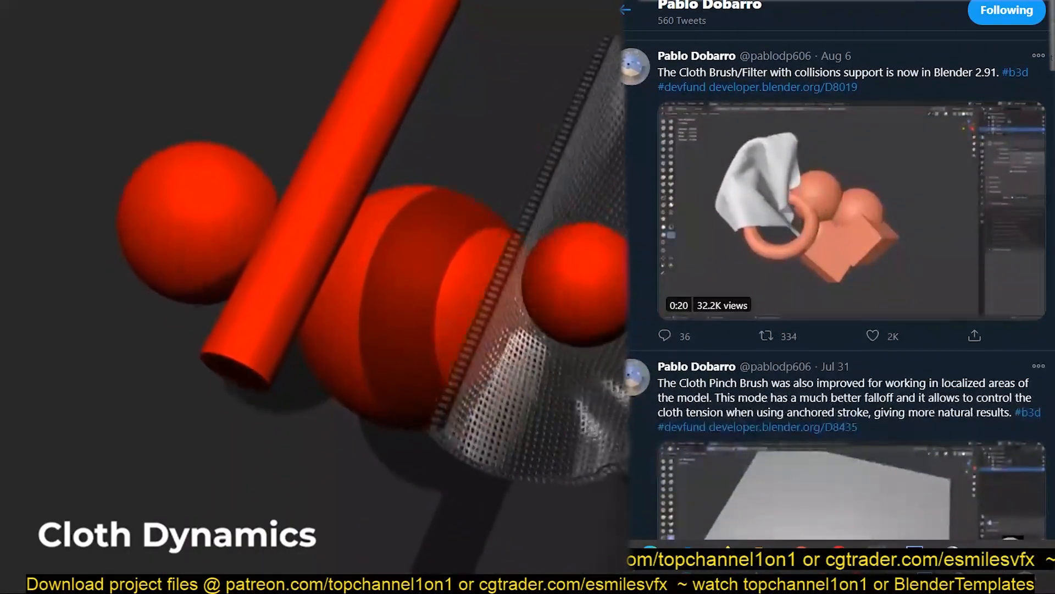
scroll(852, 274, down, 6)
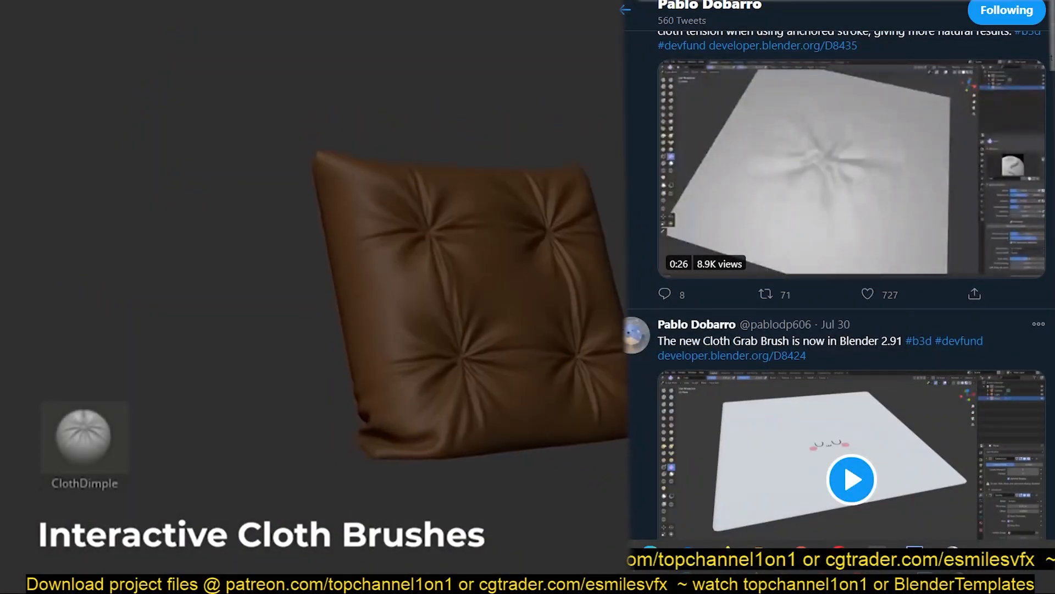
scroll(852, 275, down, 2)
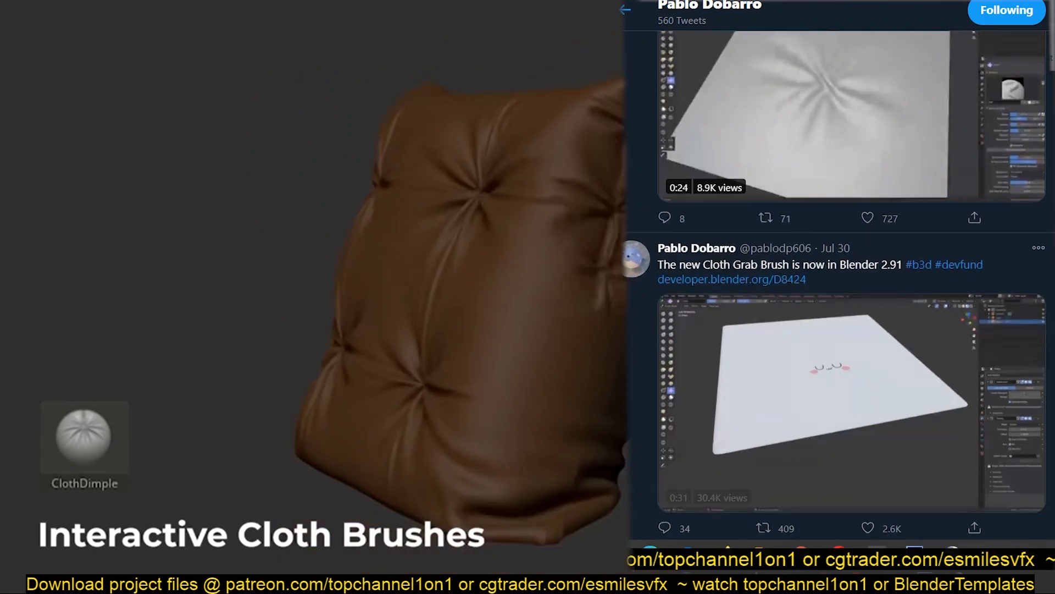
scroll(852, 275, down, 3)
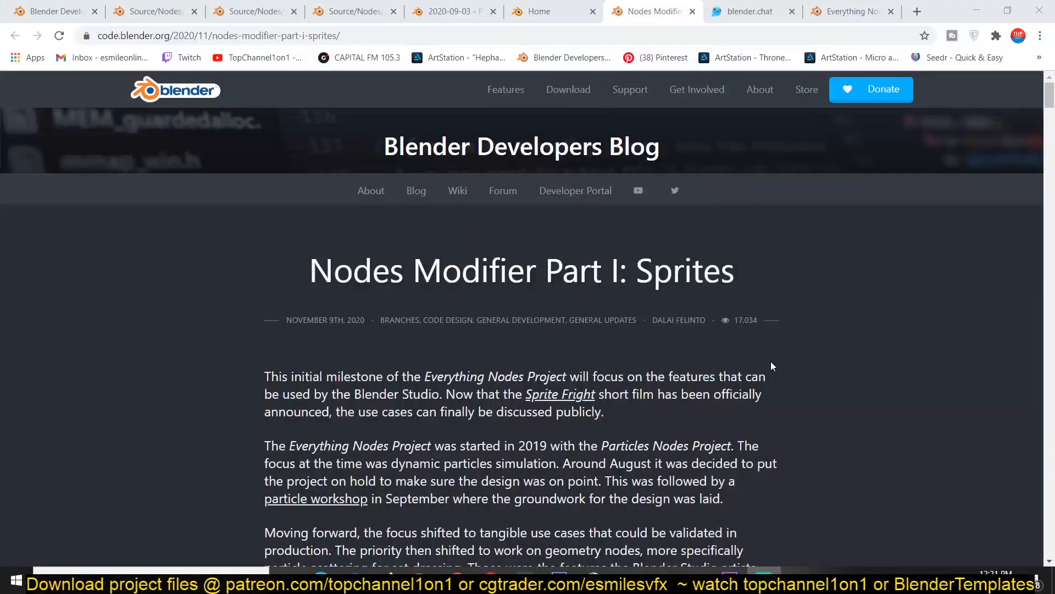
Step: Read the Blender Developers Blog post "Nodes Modifier Part I: Sprites" through the Sprints and Agile section and the pebble scattering example
scroll(770, 366, down, 7)
scroll(771, 362, down, 10)
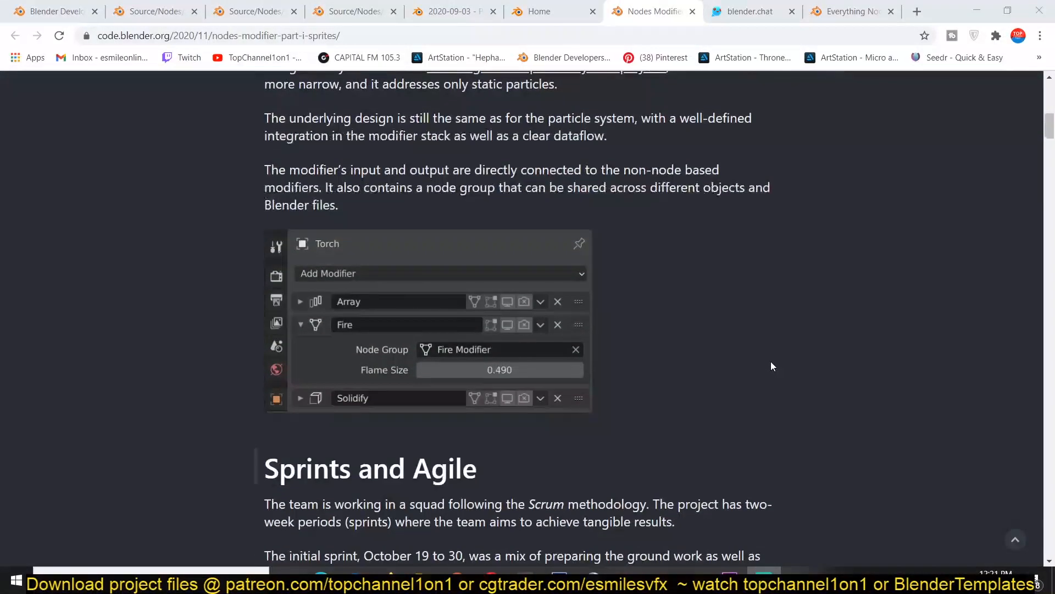
scroll(772, 366, down, 1)
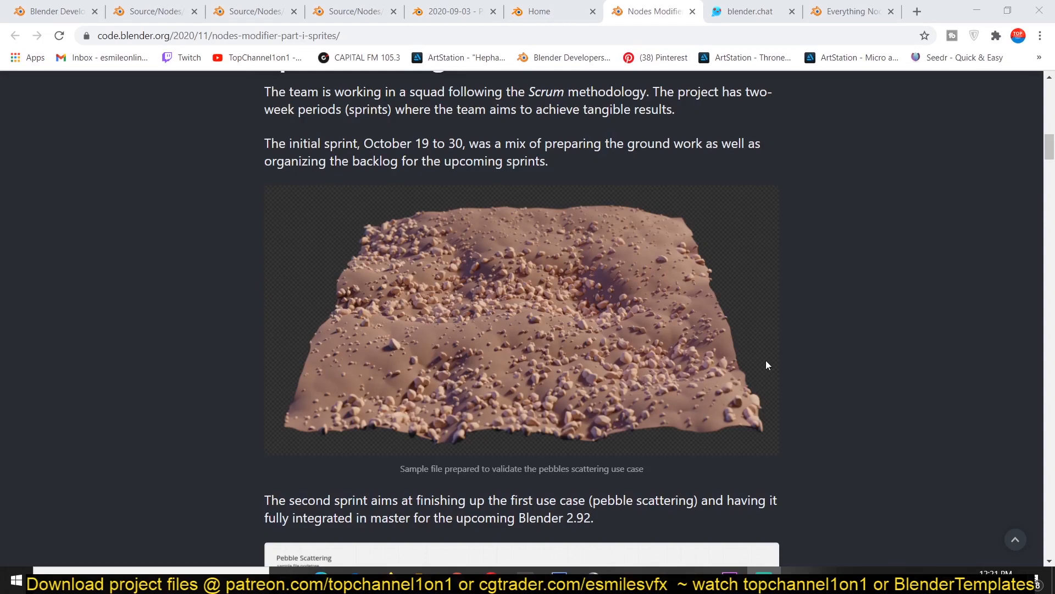
scroll(766, 363, down, 4)
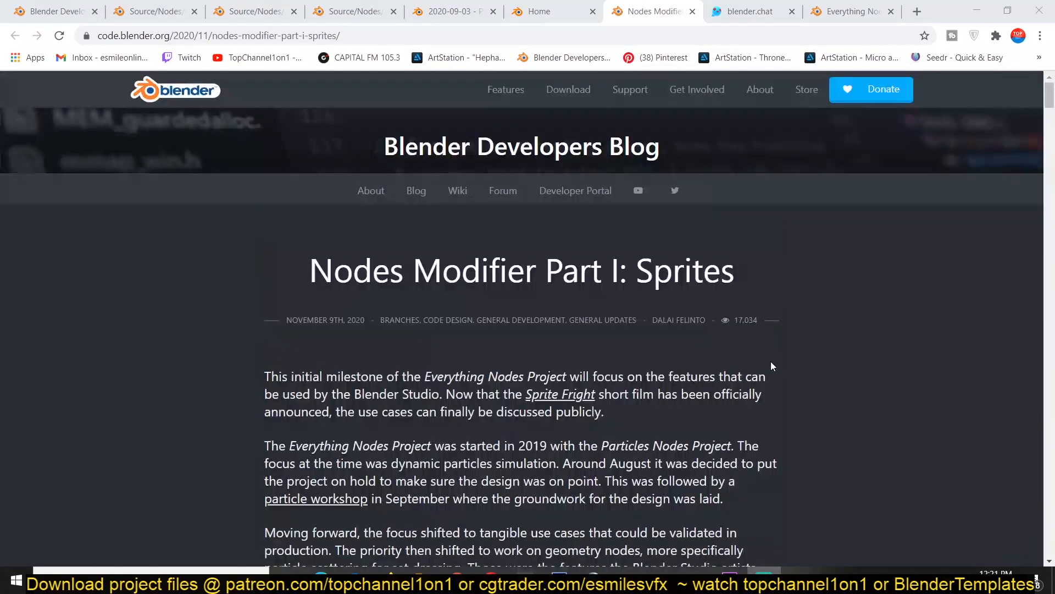
scroll(771, 362, down, 8)
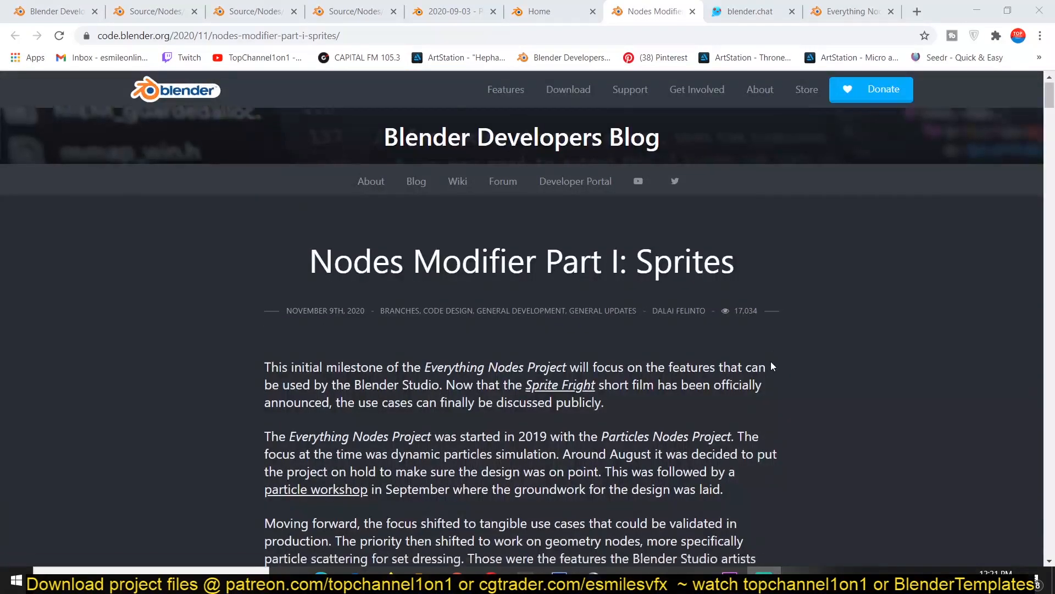
scroll(771, 366, down, 7)
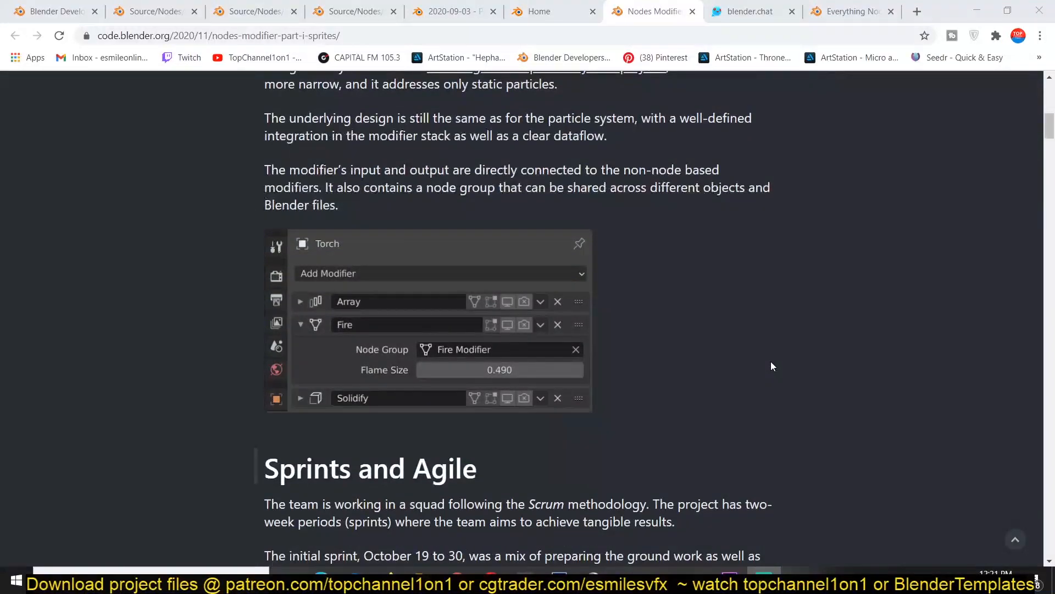
scroll(770, 366, down, 1)
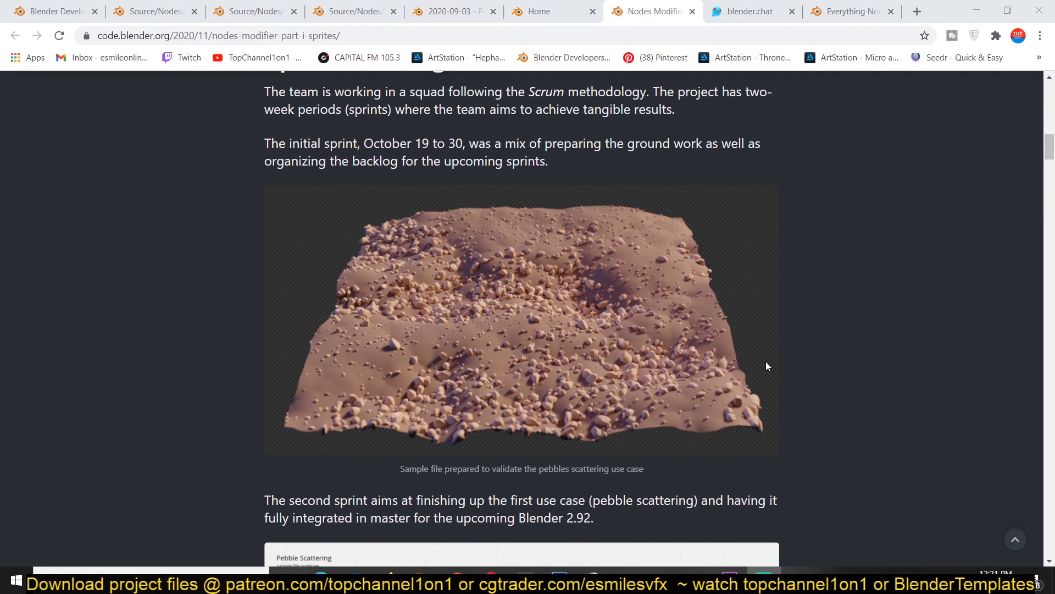
scroll(766, 362, down, 10)
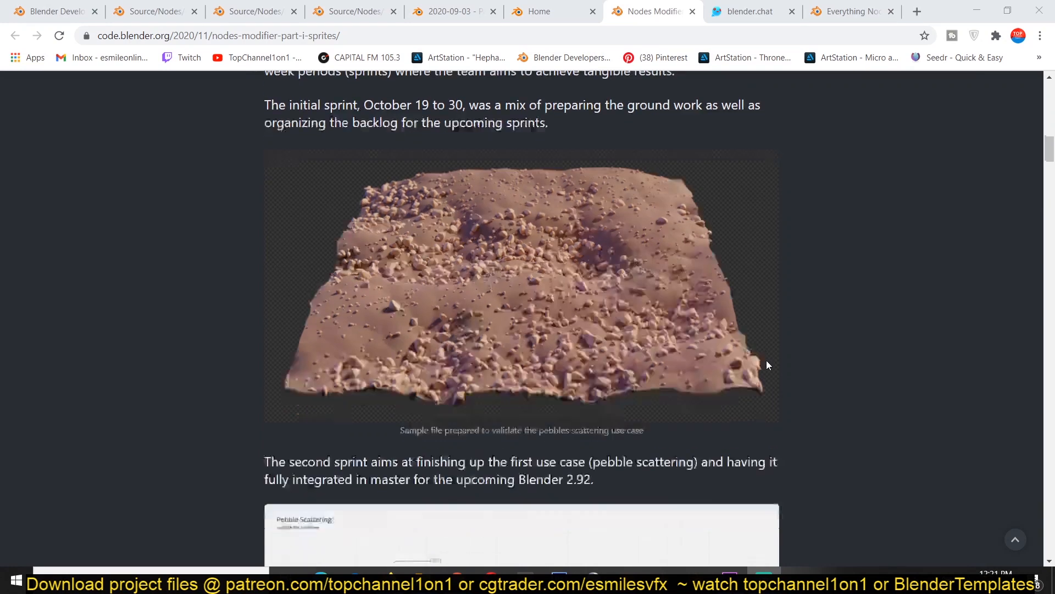
scroll(768, 361, down, 2)
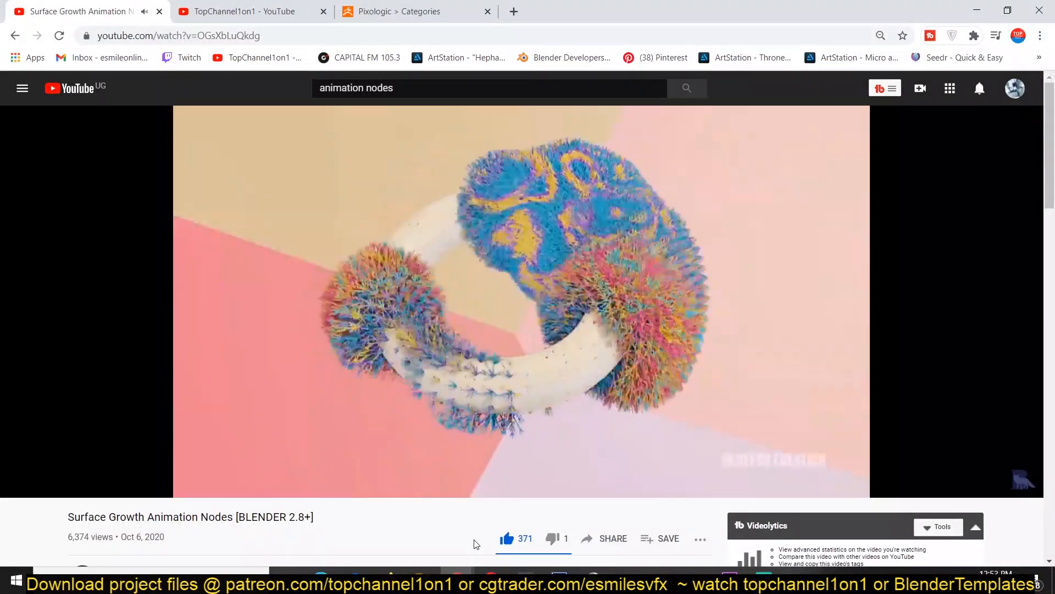
click(951, 487)
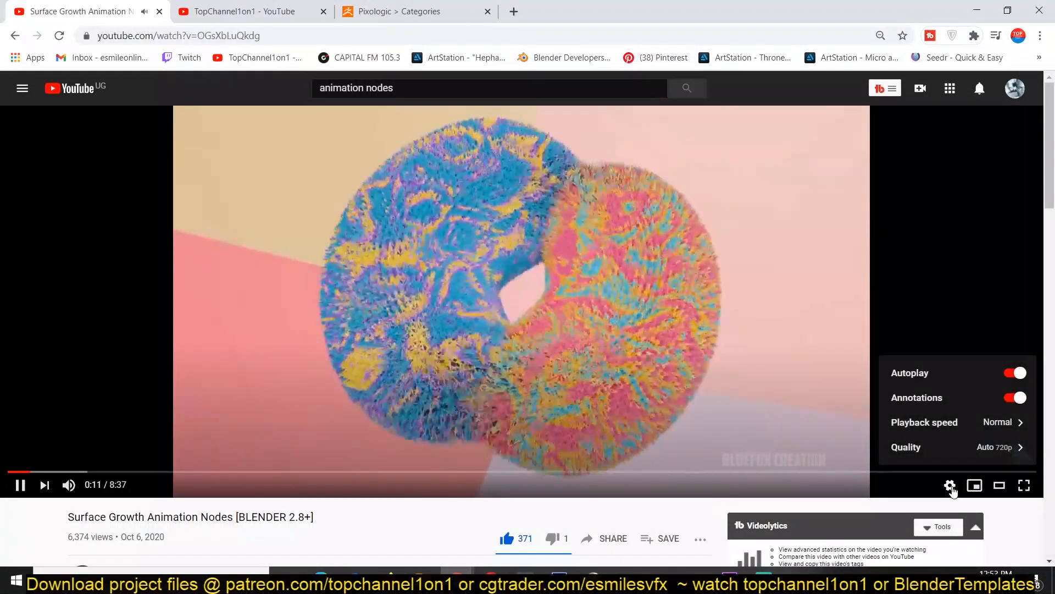
click(952, 489)
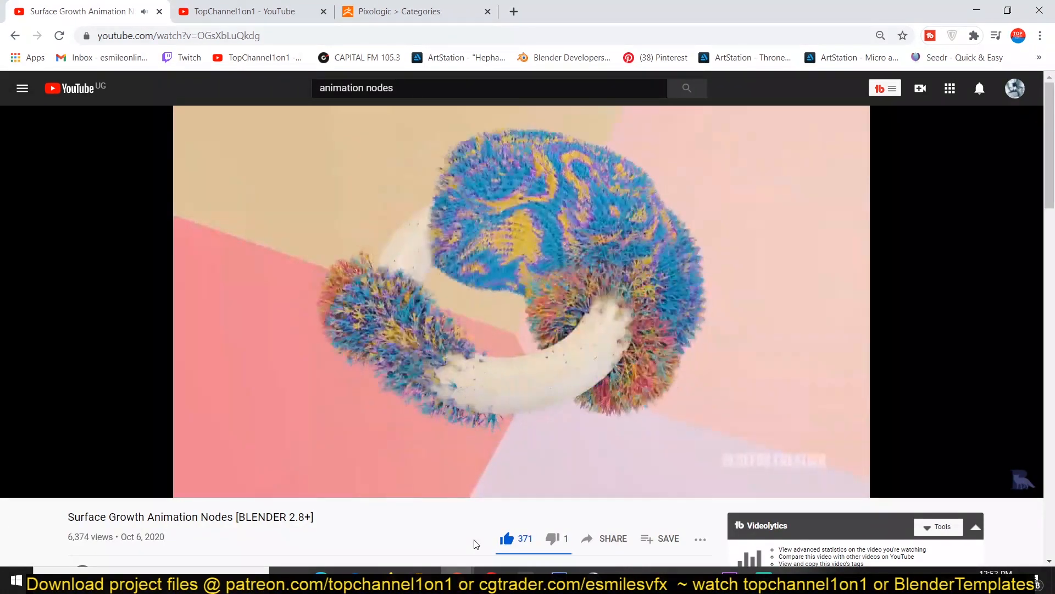
click(950, 486)
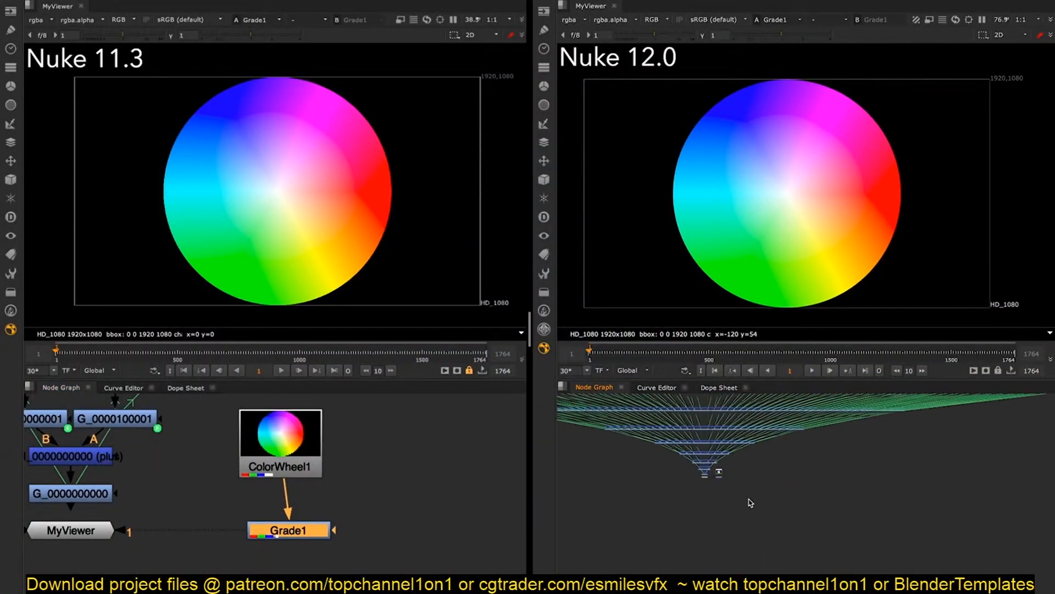
scroll(783, 504, up, 5)
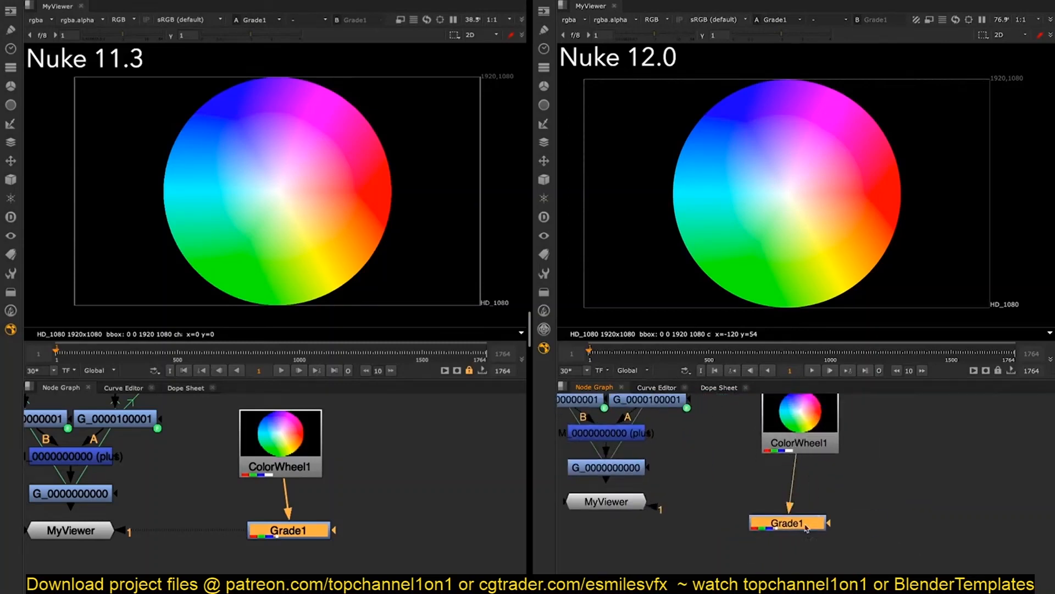
drag(927, 545, 828, 560)
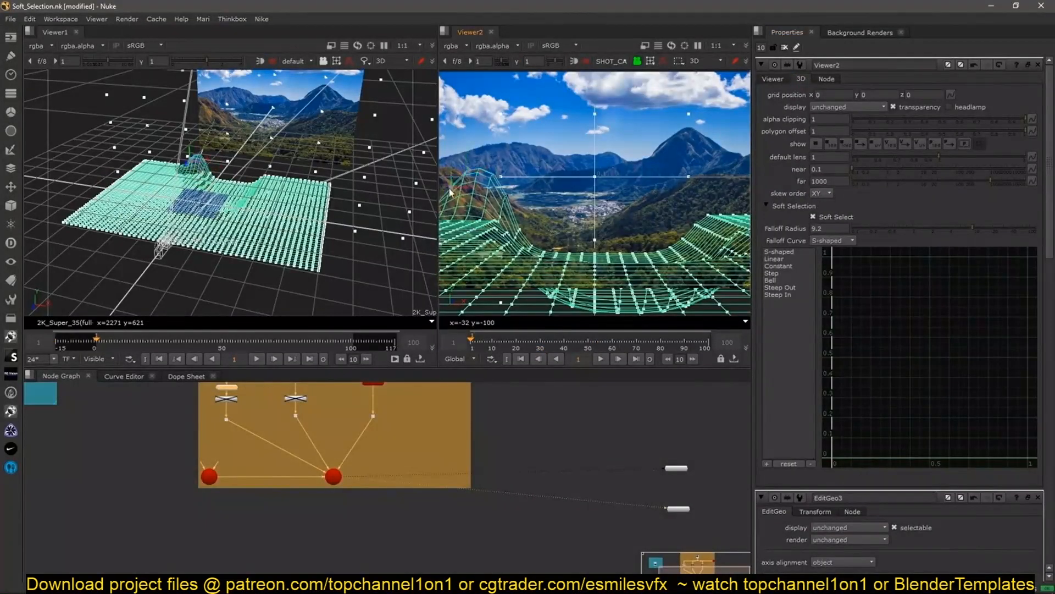
drag(453, 147, 482, 174)
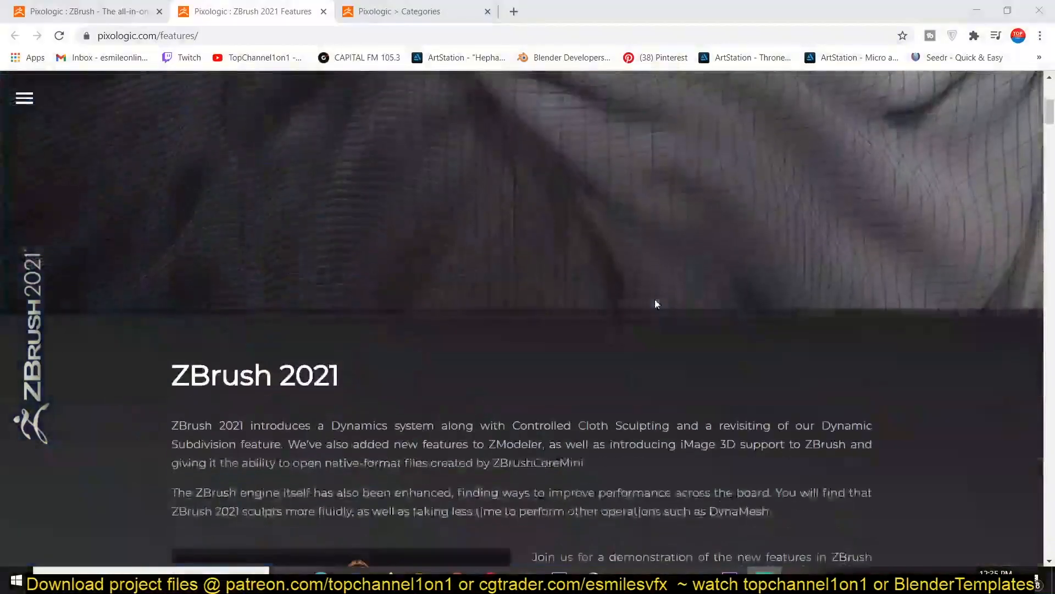
Step: Examine the ZBrush 2021 introduction, Dynamics demonstrations and cloth-sculpting brush descriptions on the Pixologic features page
scroll(655, 299, down, 5)
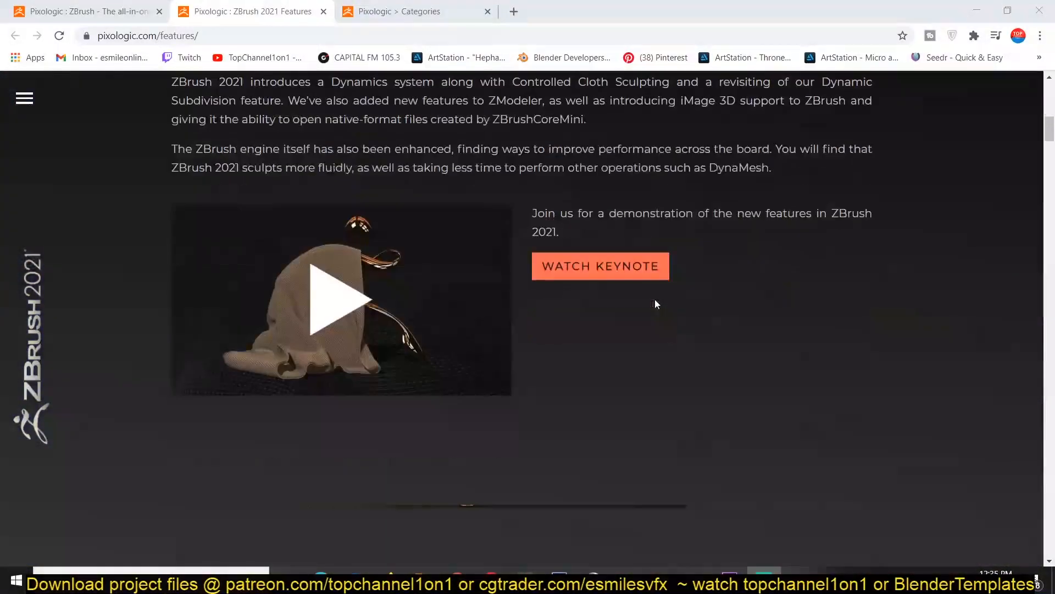
scroll(692, 302, down, 6)
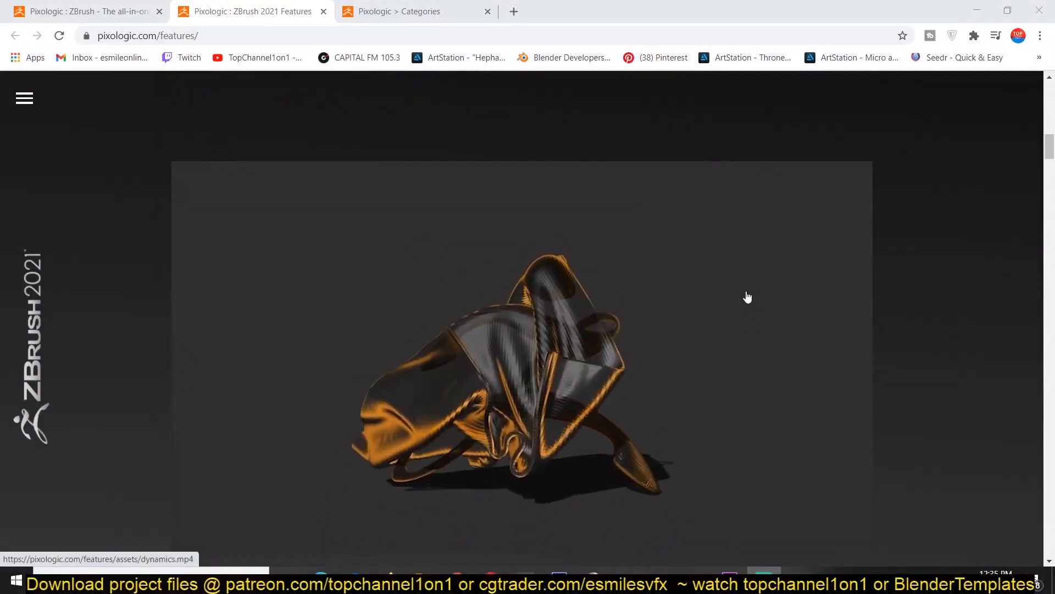
scroll(747, 296, down, 1)
scroll(839, 295, down, 10)
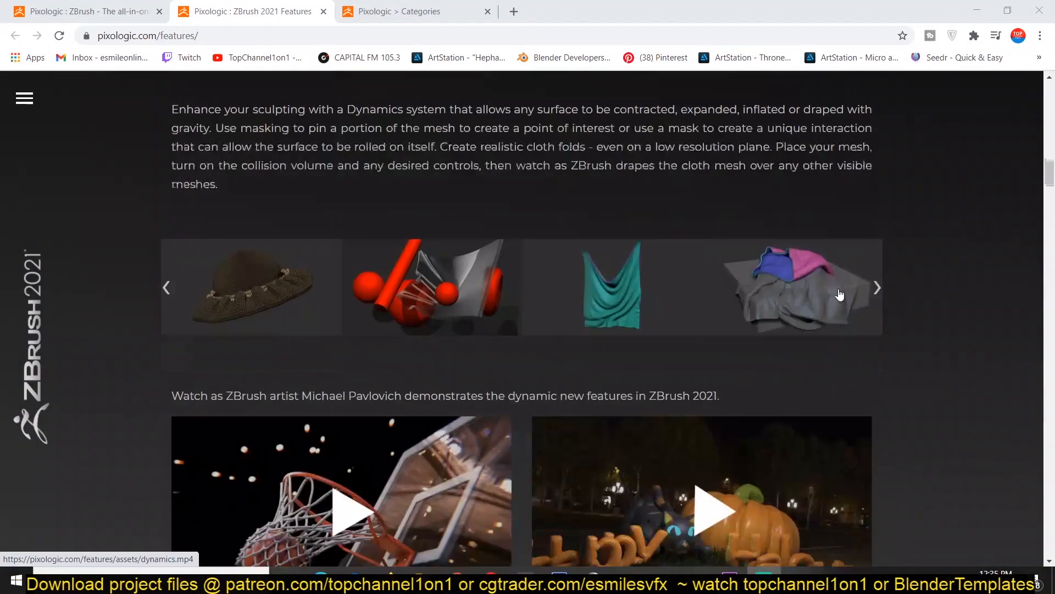
scroll(840, 295, down, 4)
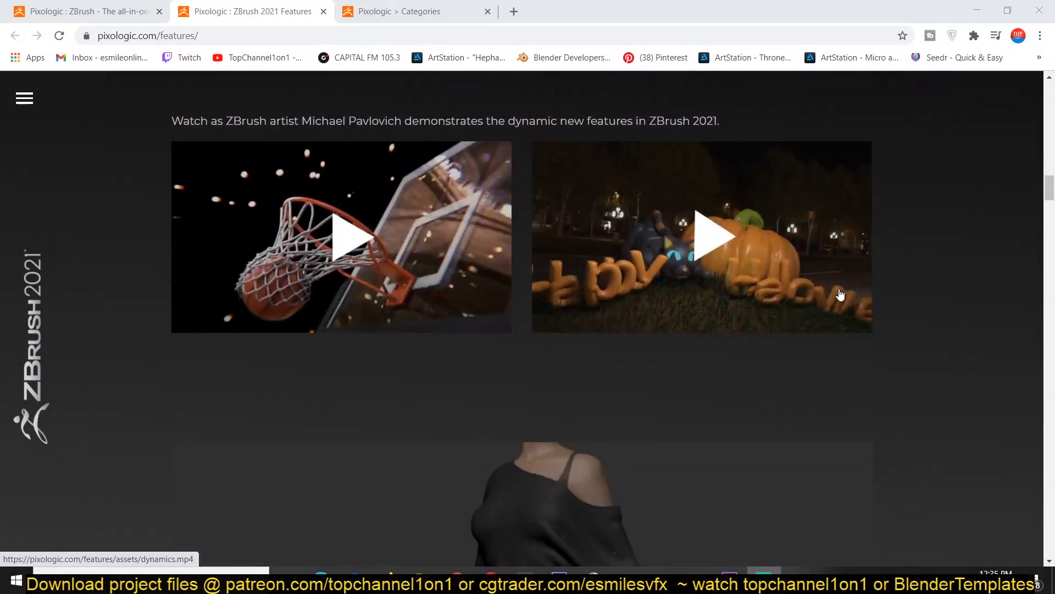
scroll(840, 295, down, 4)
scroll(840, 295, down, 1)
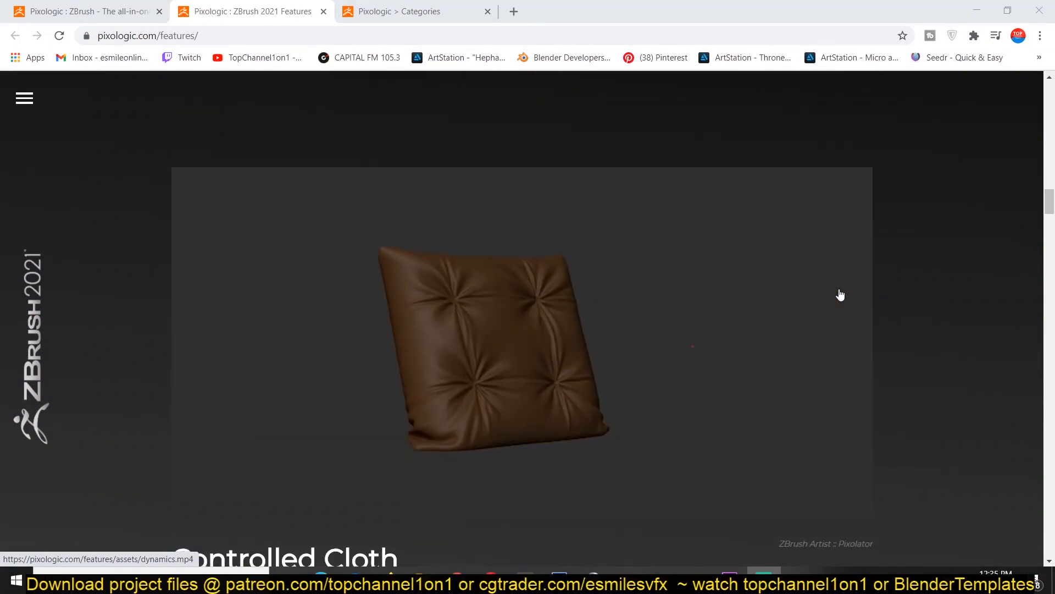
scroll(840, 295, down, 1)
scroll(840, 295, down, 13)
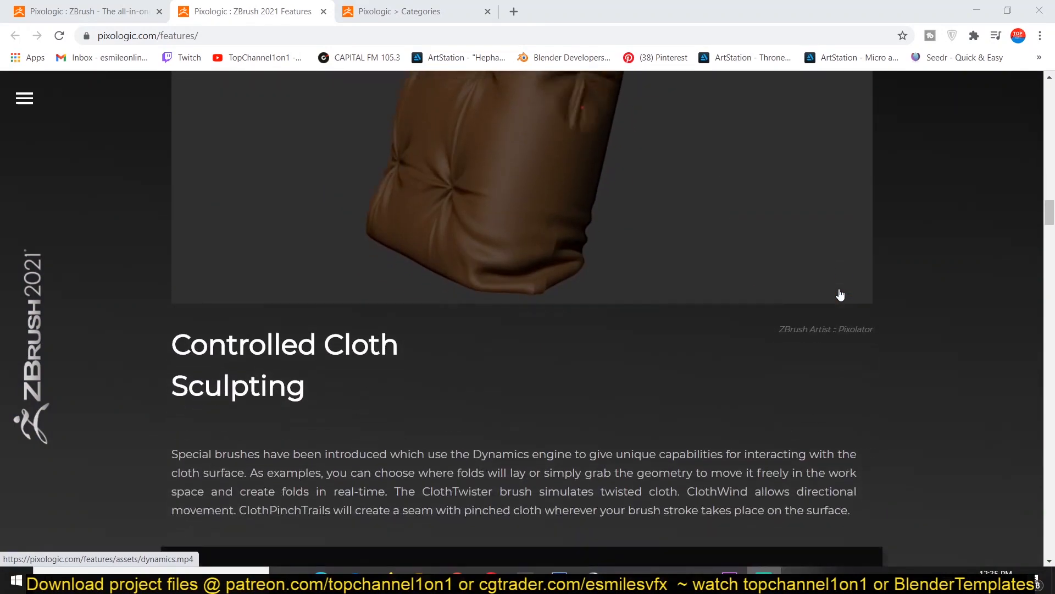
scroll(840, 295, down, 5)
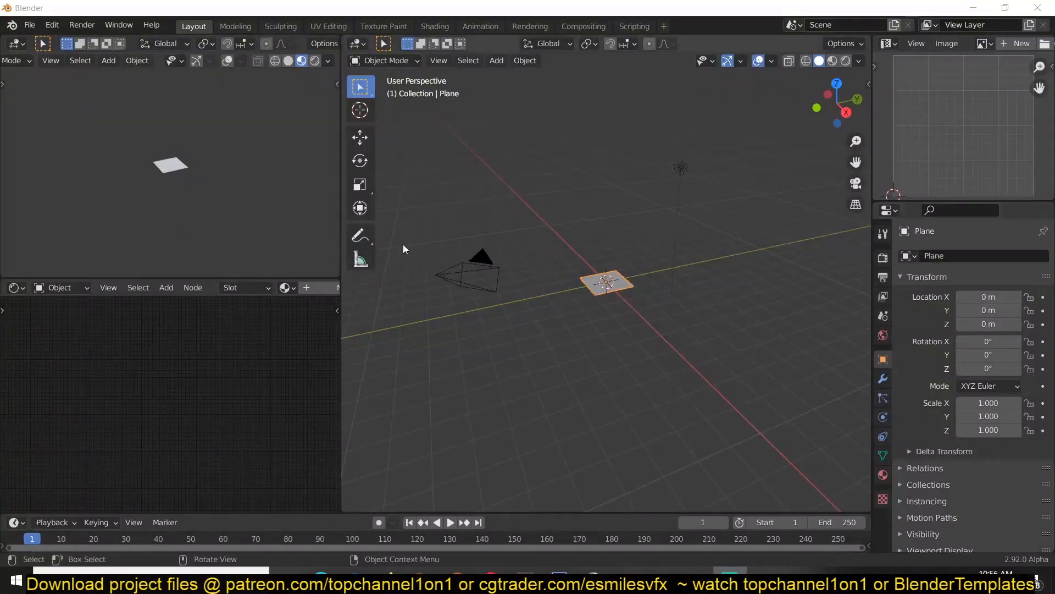
Step: In Blender, replace the Shader Editor with the Geometry Node Editor and display the cube's new node group with its modifier settings
click(16, 288)
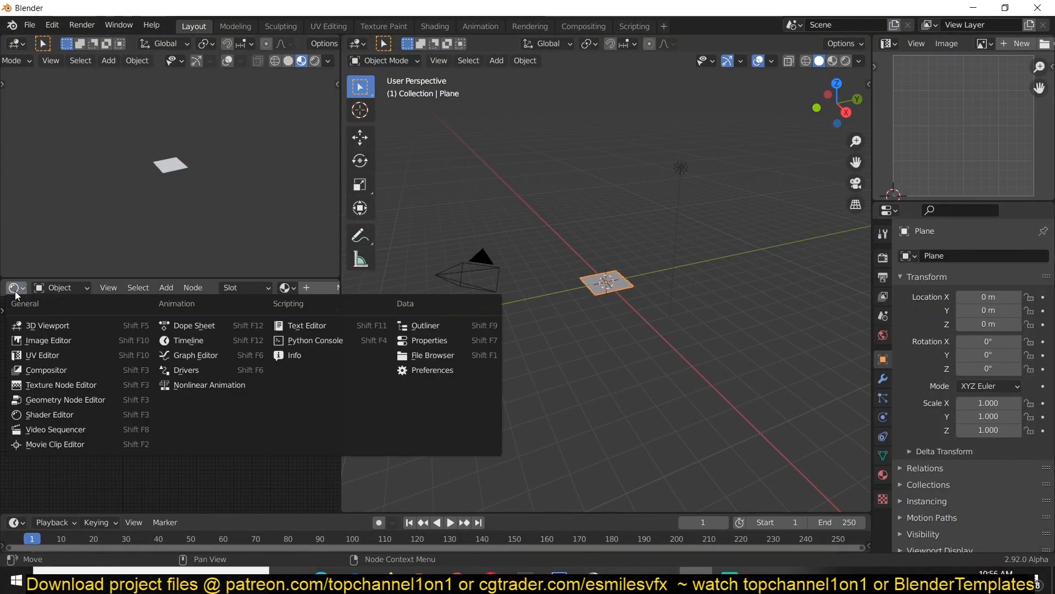
click(102, 400)
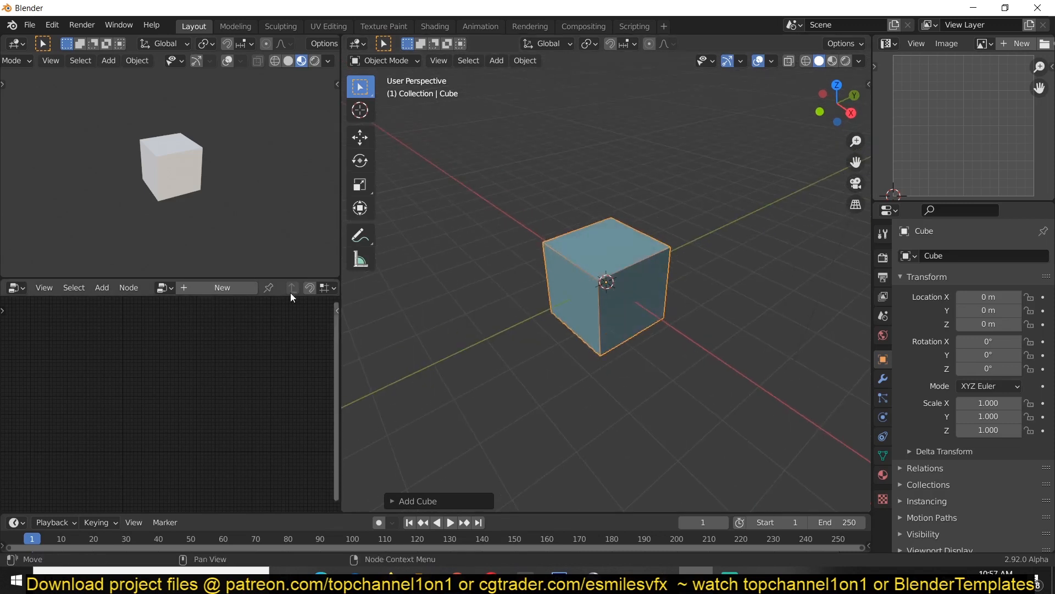
key(Home)
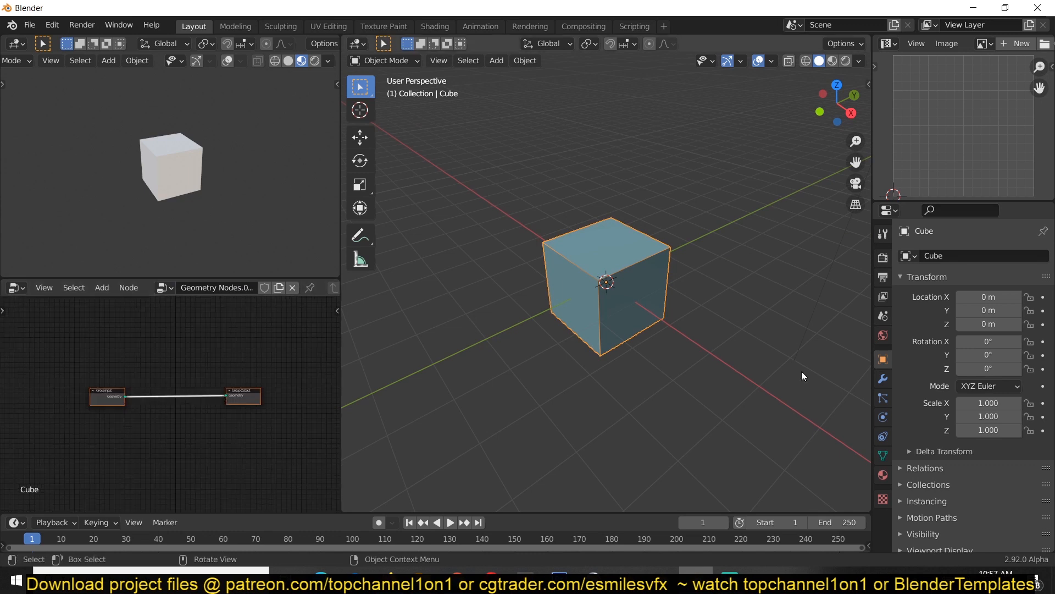
click(883, 379)
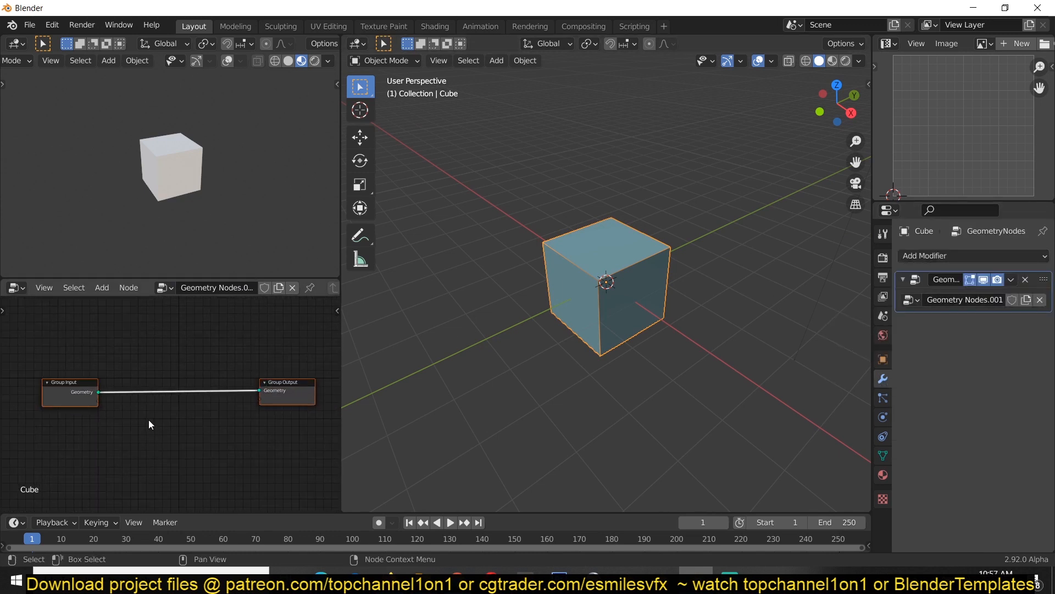
Step: Insert a Transform node on the link between the Group Input and Group Output nodes
scroll(562, 257, up, 3)
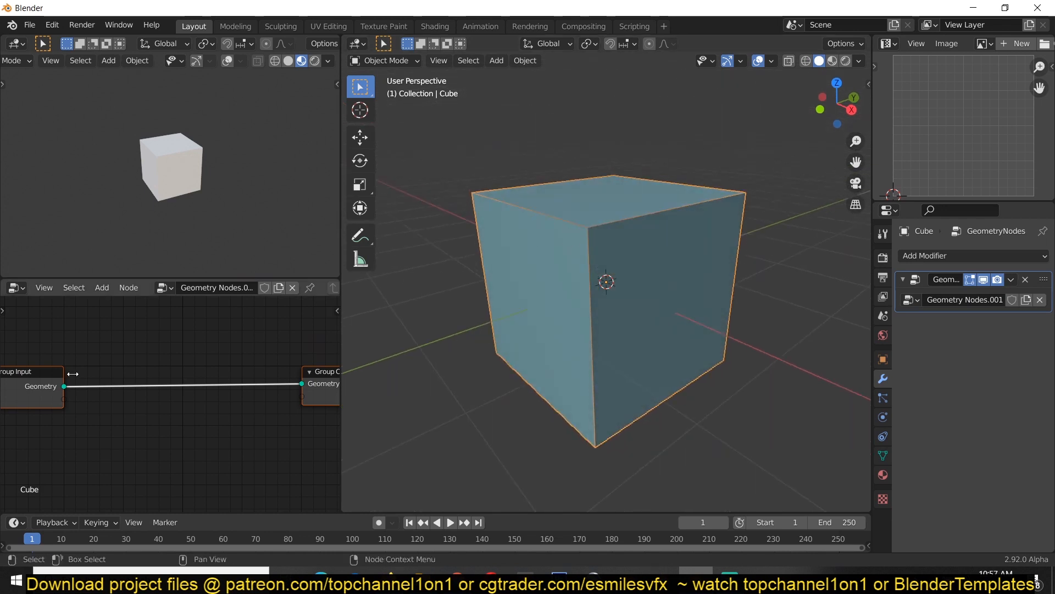
middle_drag(145, 378, 156, 381)
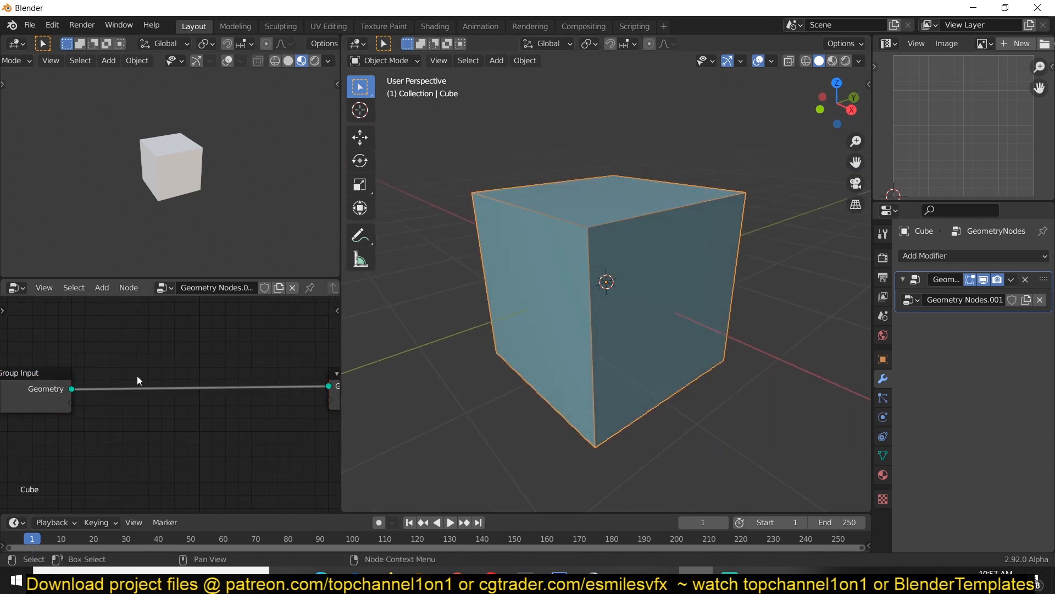
click(225, 379)
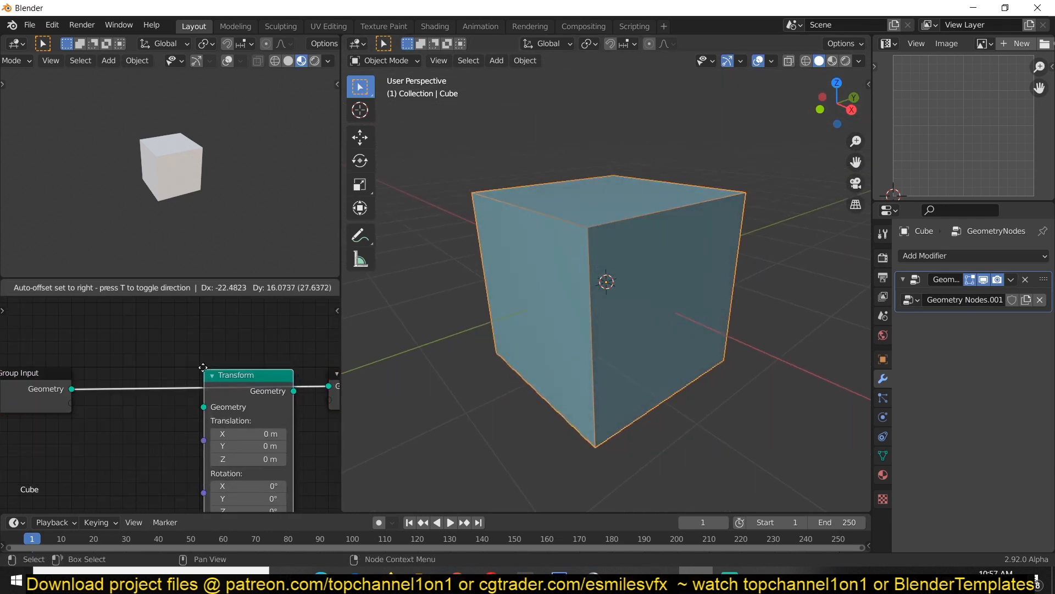
click(191, 369)
Step: Try out the Transform node's X translation and Z rotation on the cube, undoing each change
middle_drag(150, 431, 145, 339)
mouse_move(233, 341)
mouse_down()
mouse_move(275, 341)
mouse_move(245, 341)
mouse_up()
key(ctrl+z)
key(ctrl+z)
drag(236, 416, 308, 443)
key(ctrl+z)
Step: Move the Group Input node aside and add a Vector Math node feeding the Transform node's Translation
scroll(119, 388, down, 2)
scroll(119, 388, down, 1)
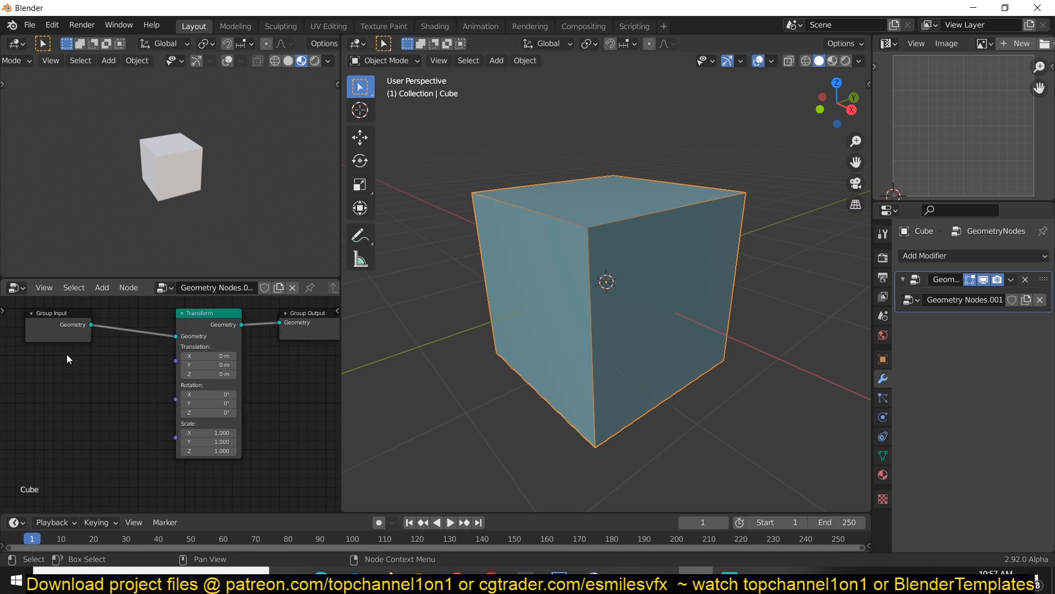
click(24, 383)
middle_drag(592, 311, 487, 442)
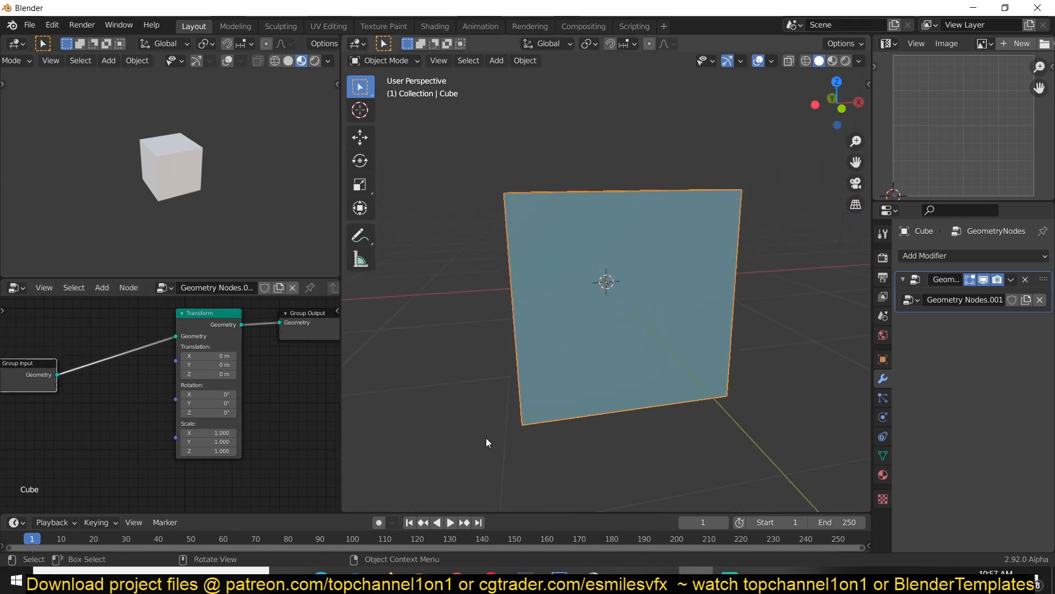
scroll(127, 402, up, 2)
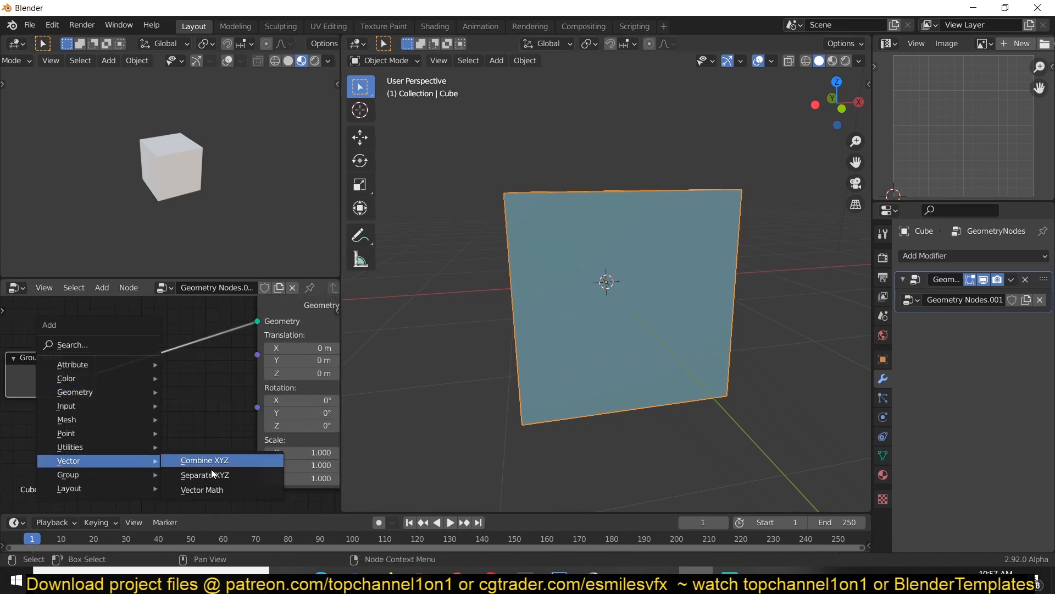
click(202, 489)
drag(237, 378, 281, 339)
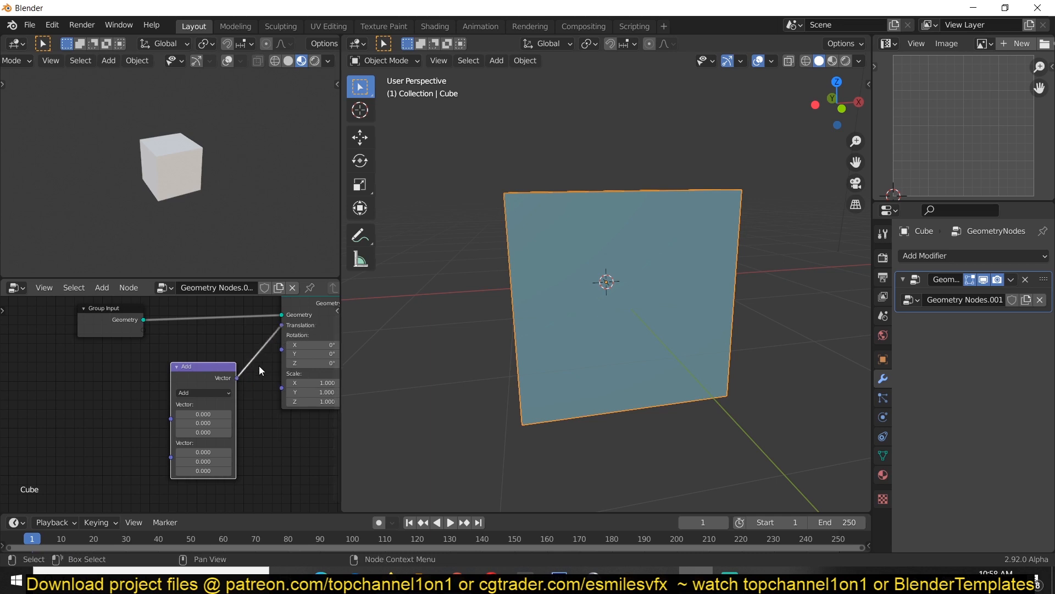
Step: Try shifting the cube with the X values of the Add node's two vectors and undo the changes
drag(206, 413, 213, 413)
right_click(213, 412)
mouse_move(205, 451)
mouse_down()
mouse_move(214, 451)
mouse_move(207, 470)
mouse_move(206, 452)
mouse_up()
right_click(210, 451)
right_click(202, 461)
key(BackSpace)
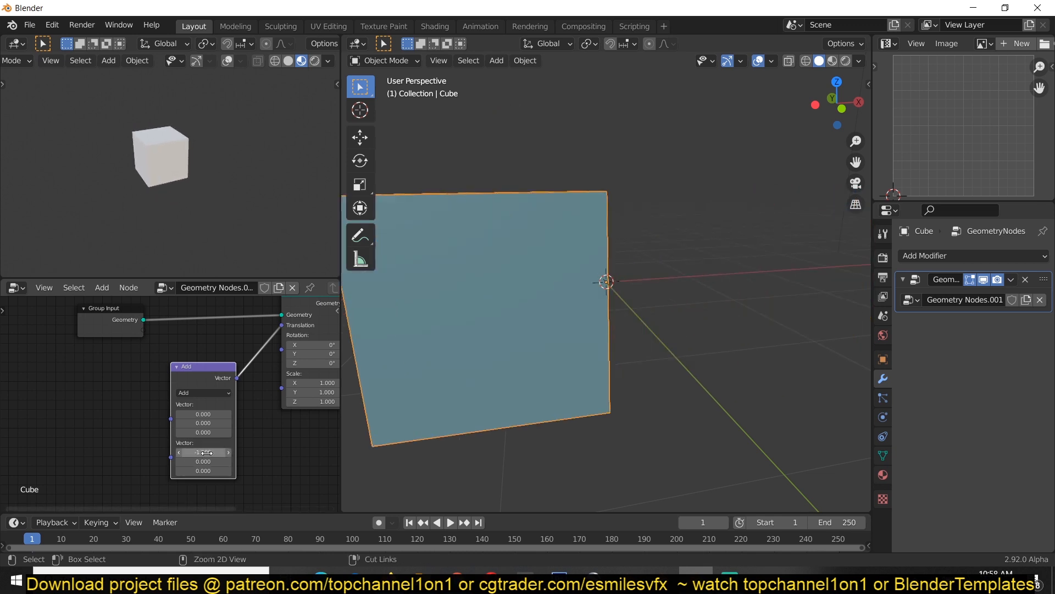
key(ctrl+z)
Step: Connect the Add node's output to the Transform node's Scale as well and set all three second-vector values to 1
scroll(232, 372, up, 3)
drag(242, 374, 311, 385)
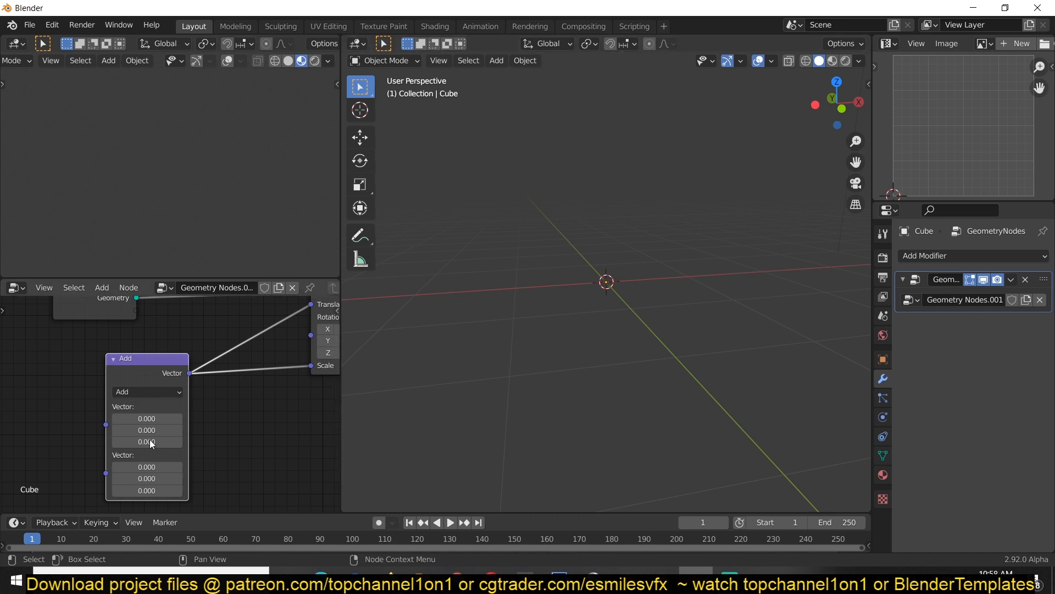
key(Return)
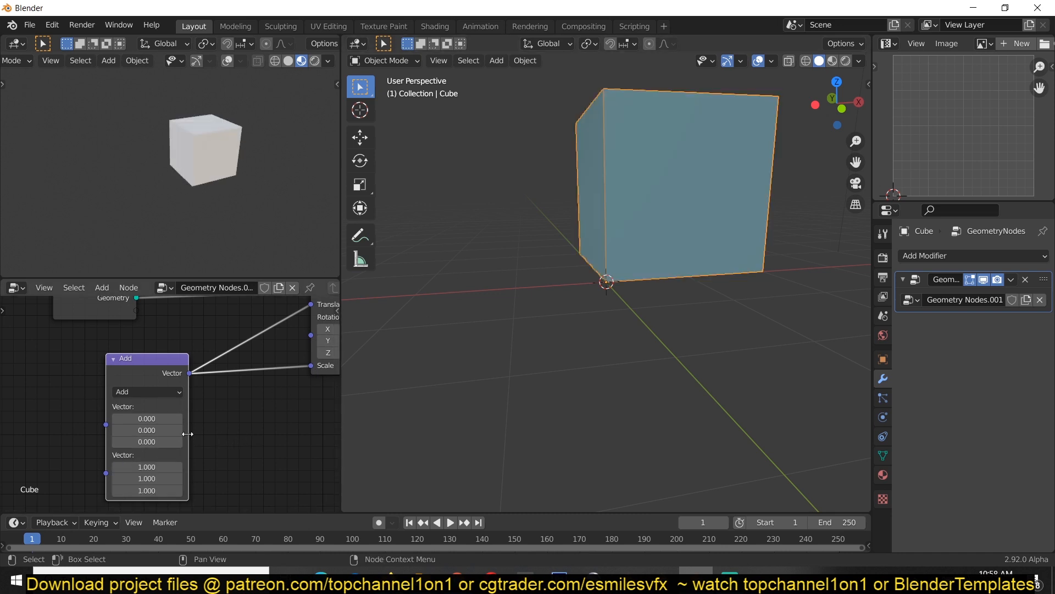
middle_drag(541, 310, 599, 258)
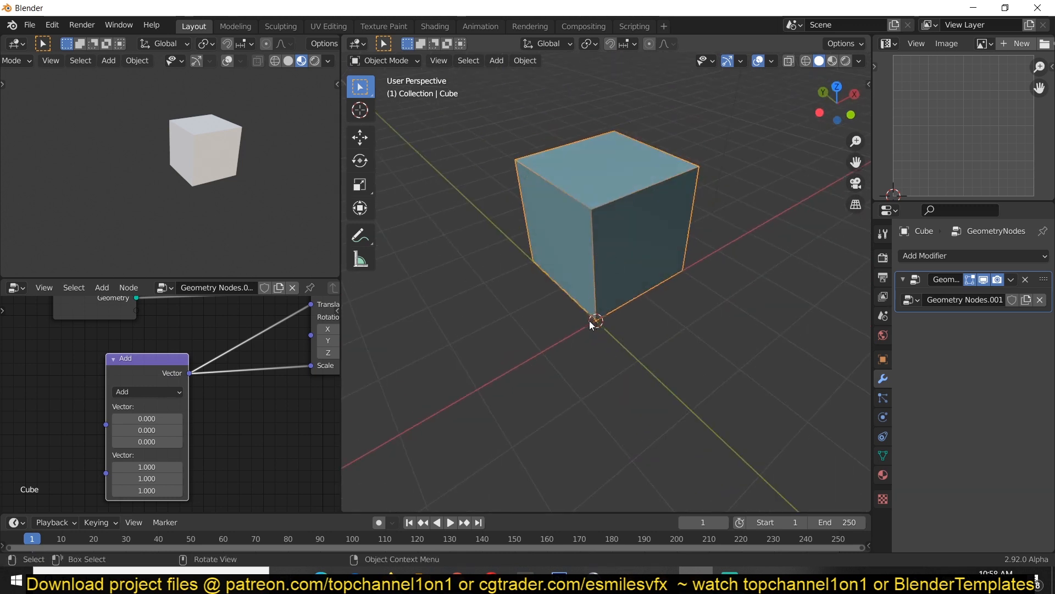
scroll(625, 288, up, 3)
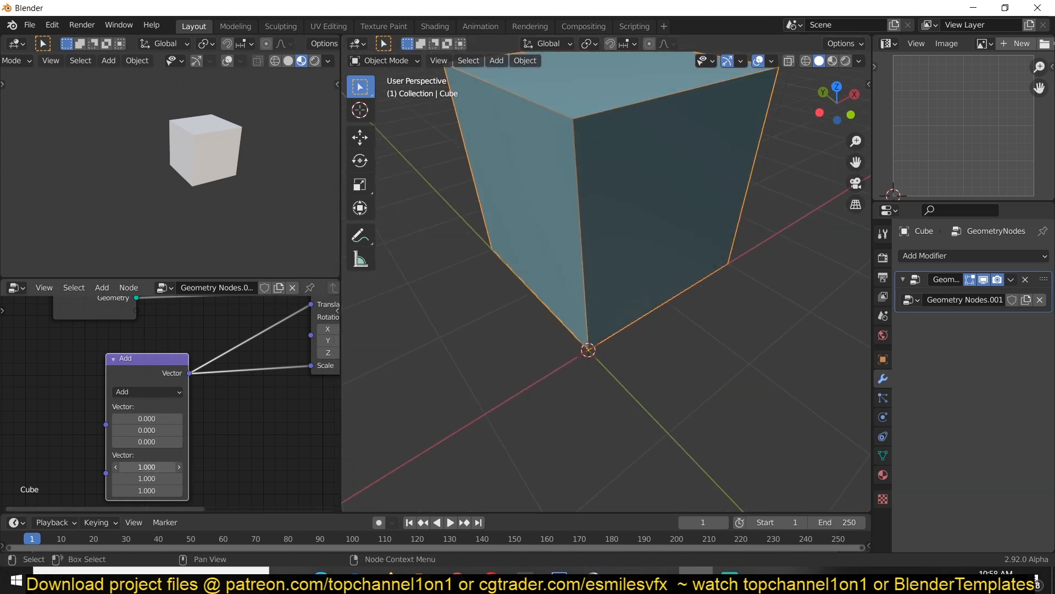
Step: Shape the cube into a thin wall by setting the Add node's second vector to 2.6, 0.13 and 1.4
mouse_move(147, 466)
mouse_down()
mouse_move(181, 466)
mouse_move(110, 466)
mouse_move(165, 467)
mouse_up()
middle_drag(550, 340, 595, 333)
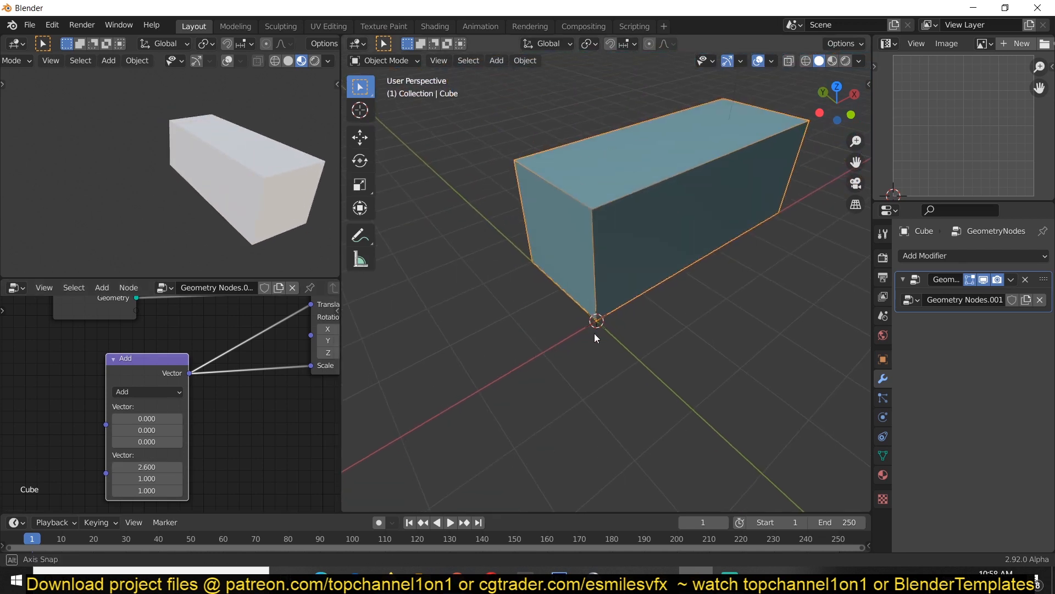
mouse_move(146, 478)
mouse_down()
mouse_move(130, 478)
mouse_move(164, 478)
mouse_move(129, 478)
mouse_move(150, 491)
mouse_up()
scroll(174, 393, down, 2)
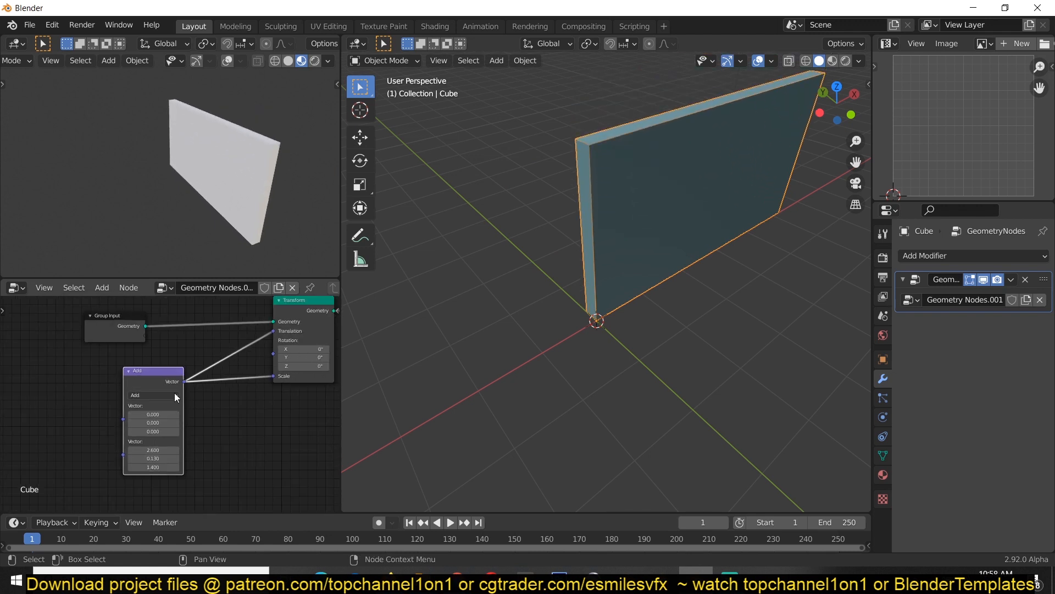
Step: Move the Group Input node farther from the Add node and place a Combine XYZ node between them
middle_drag(74, 385, 190, 379)
drag(216, 337, 110, 377)
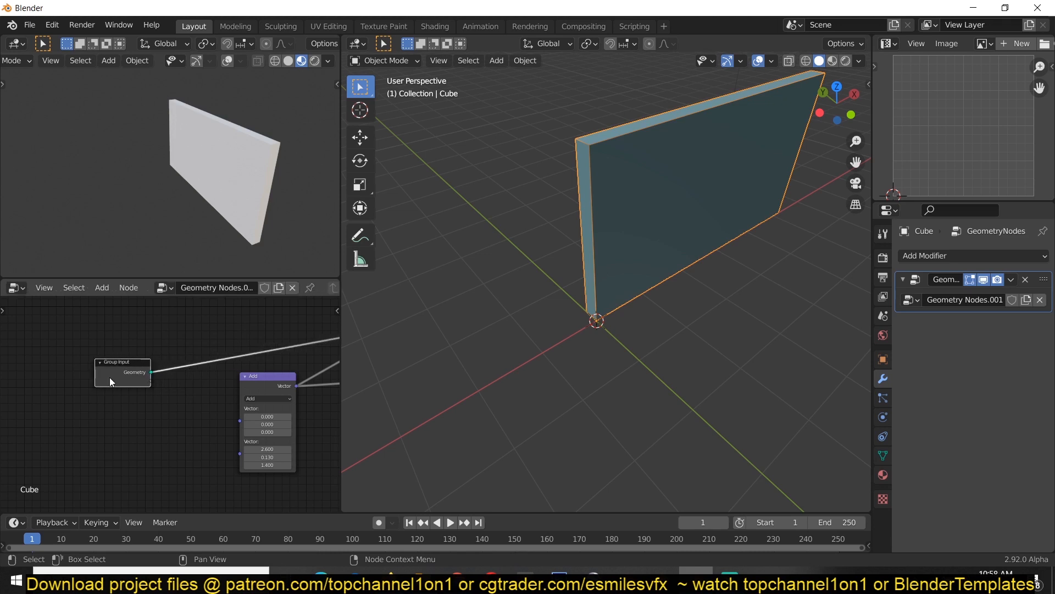
scroll(147, 381, up, 2)
middle_drag(109, 381, 54, 347)
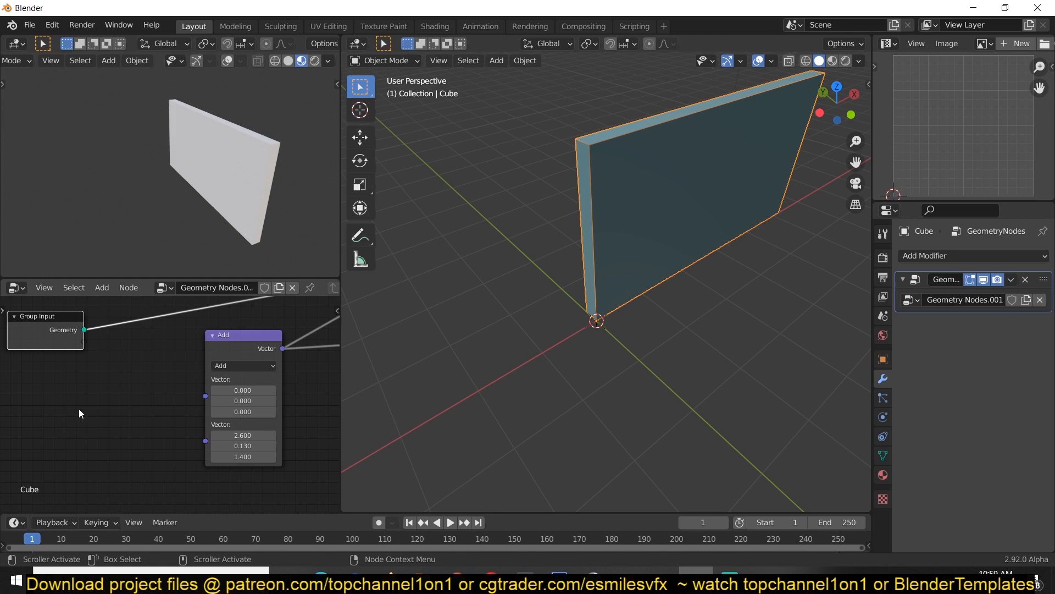
key(F3)
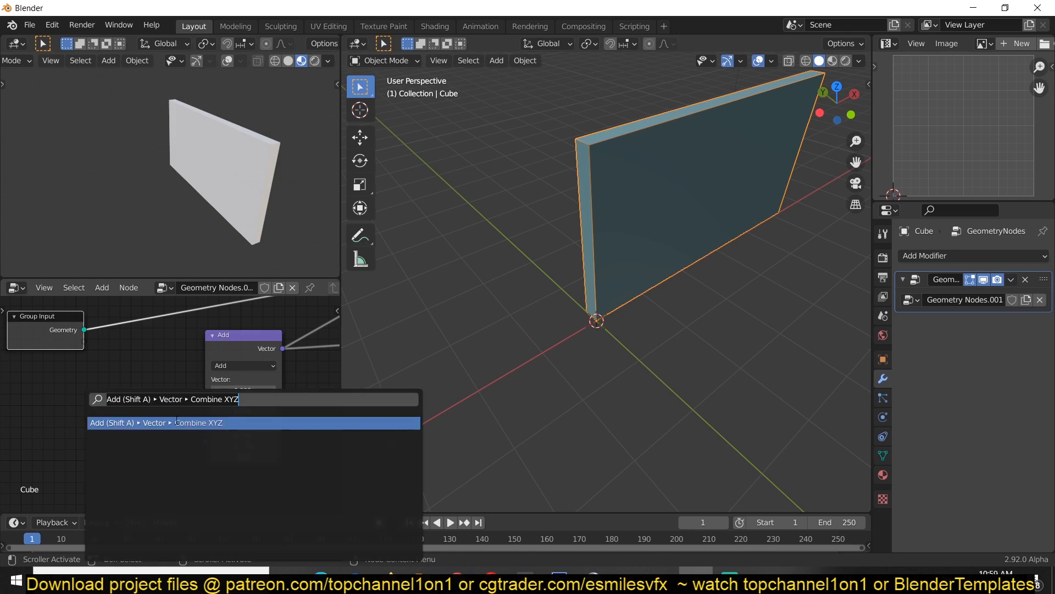
click(177, 421)
click(76, 398)
Step: Connect Combine XYZ to the Add node's second vector and set its X, Y and Z to 1
middle_drag(83, 399, 128, 399)
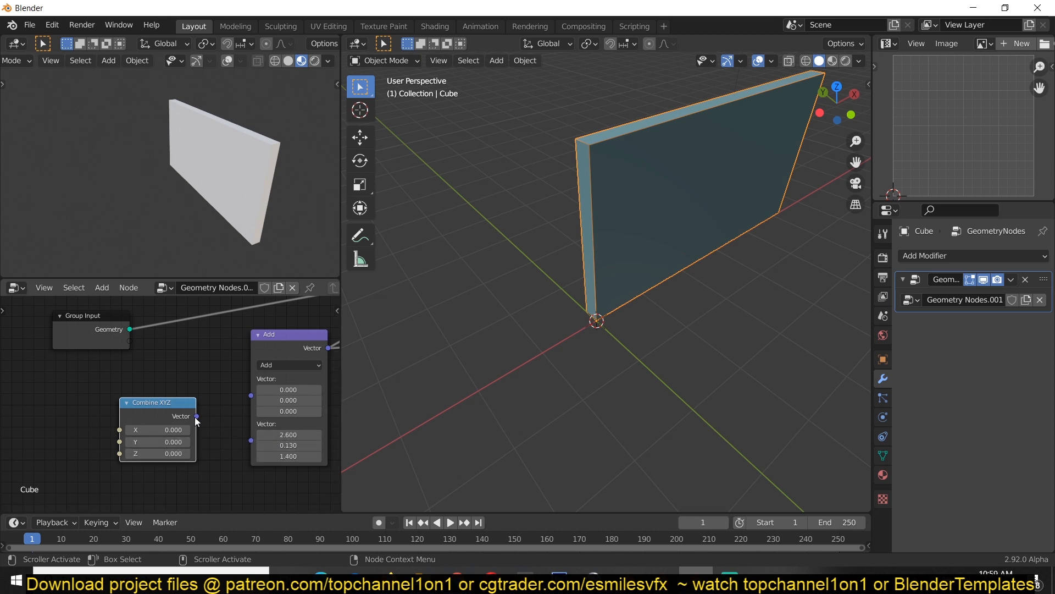
drag(196, 417, 251, 440)
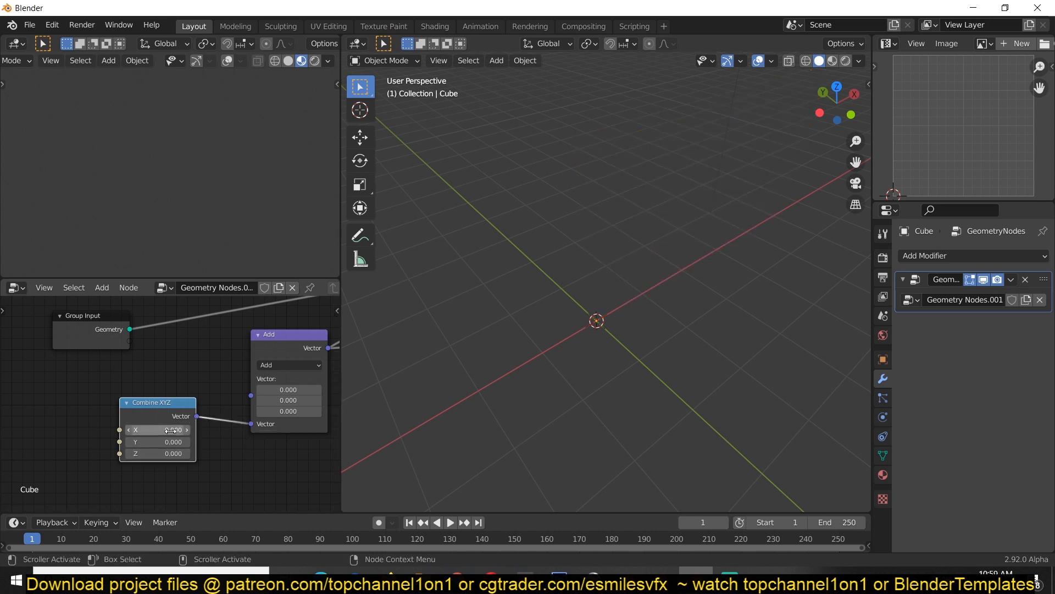
key(Return)
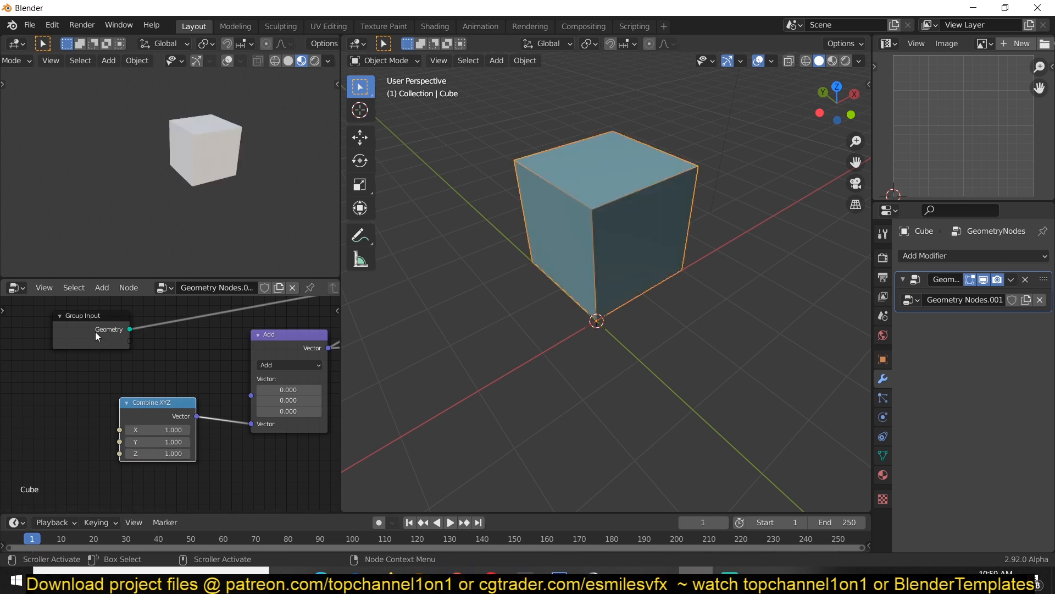
Step: Reposition the Group Input node and expose the X value of Combine XYZ as a group input
drag(95, 332, 20, 358)
middle_drag(92, 413, 163, 413)
drag(199, 429, 124, 371)
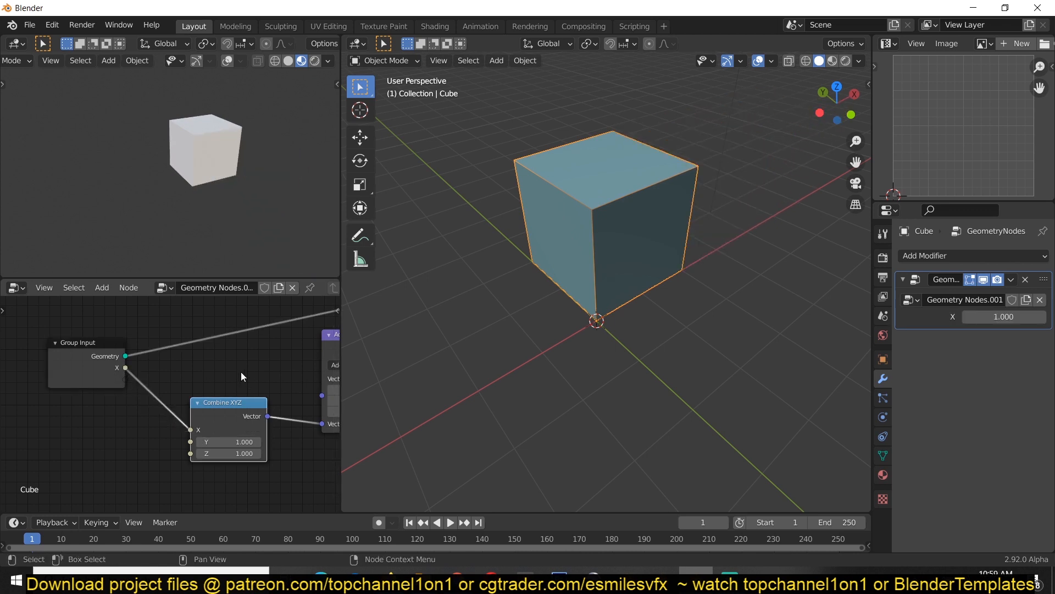
Step: Rename the exposed X input to "wall length" and set its modifier value to 1.950
key(n)
click(332, 316)
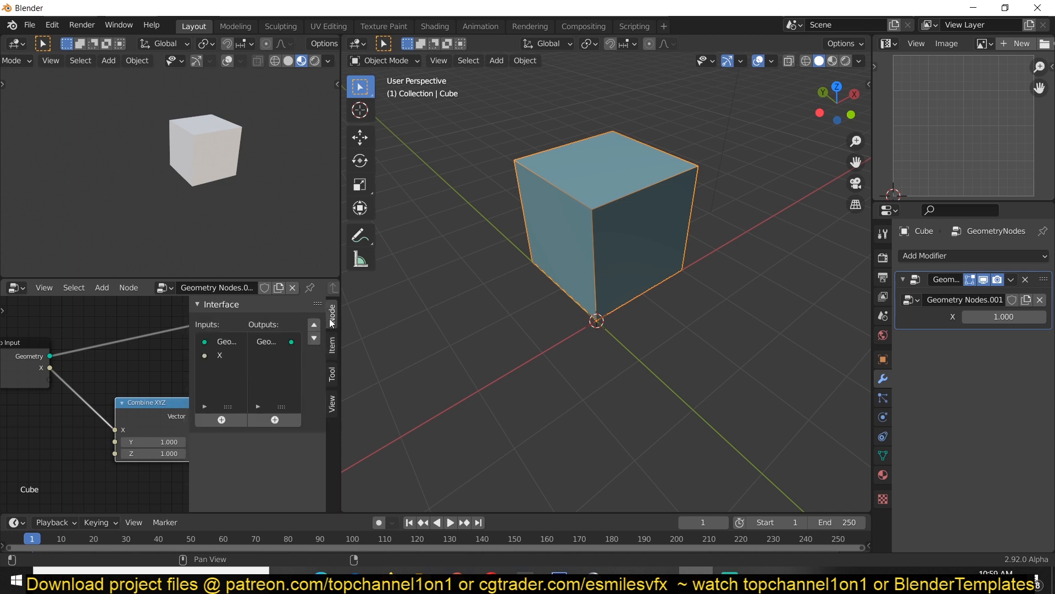
click(225, 353)
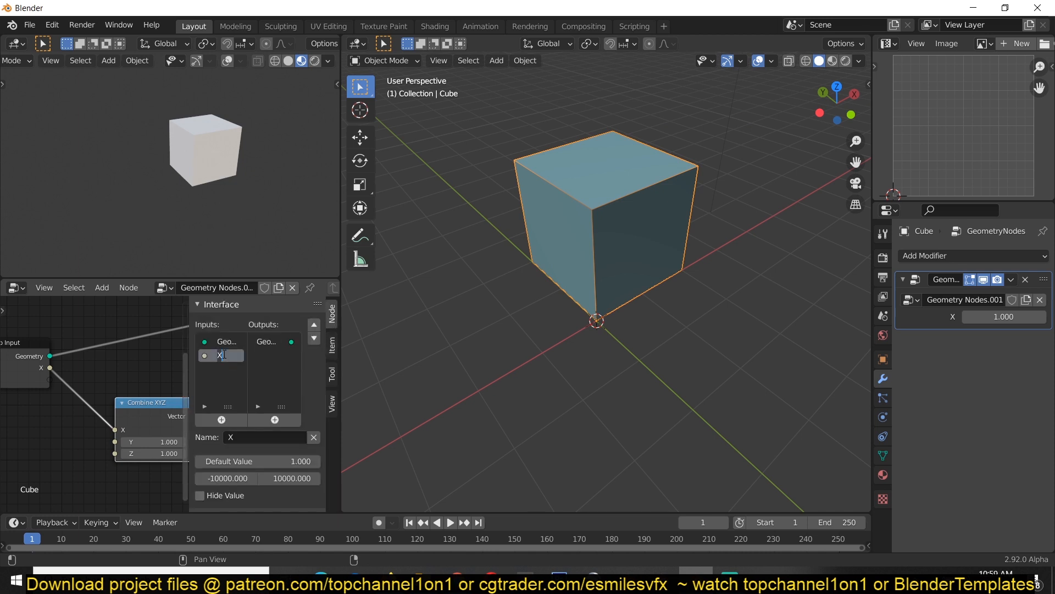
click(250, 440)
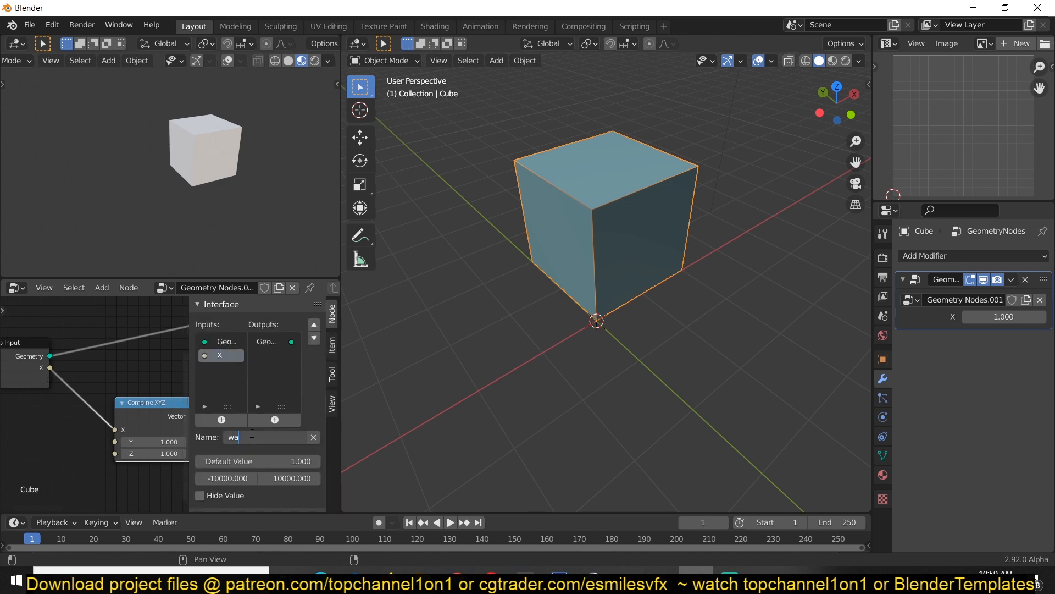
text(wall length)
key(Return)
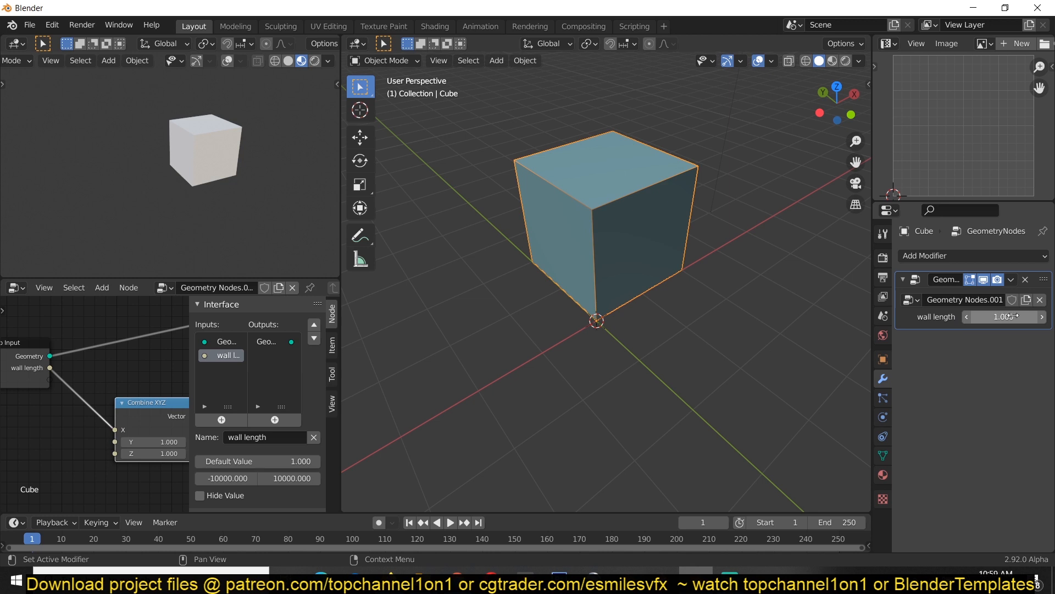
mouse_move(1013, 316)
mouse_down()
mouse_move(997, 316)
mouse_move(1041, 316)
mouse_move(1011, 316)
mouse_up()
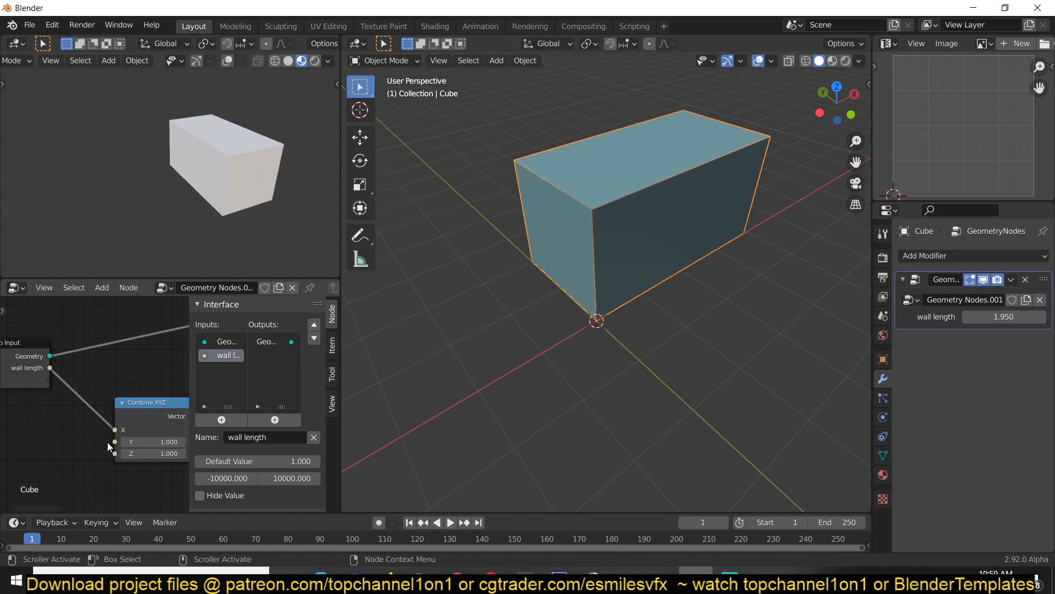
Step: Expose the Y and Z values of Combine XYZ as inputs named "wall thickness" and "wall height", with wall height 0.900
drag(114, 442, 49, 379)
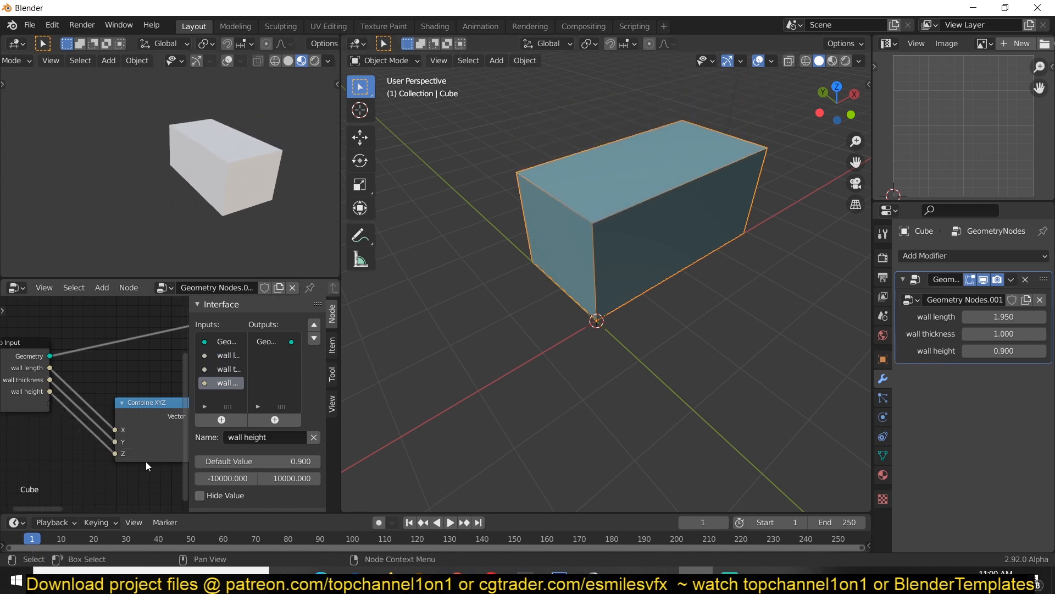
key(n)
Step: Move the Group Output node farther away from the Transform node to make room for more nodes
middle_drag(212, 347, 69, 327)
scroll(163, 375, down, 2)
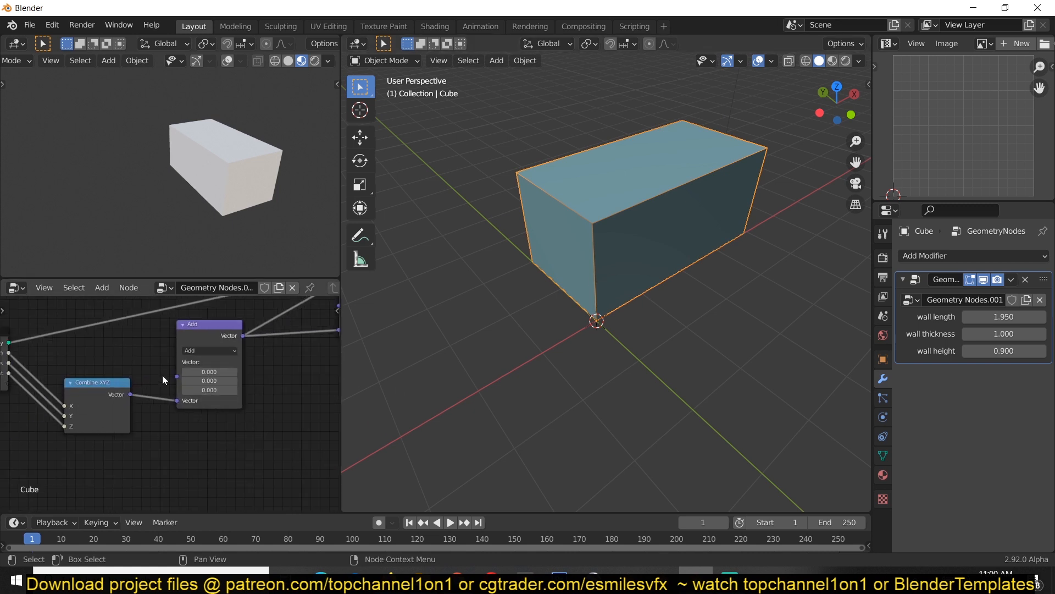
middle_drag(204, 428, 106, 500)
scroll(110, 497, down, 3)
middle_drag(239, 409, 12, 394)
scroll(187, 393, up, 3)
drag(126, 348, 217, 343)
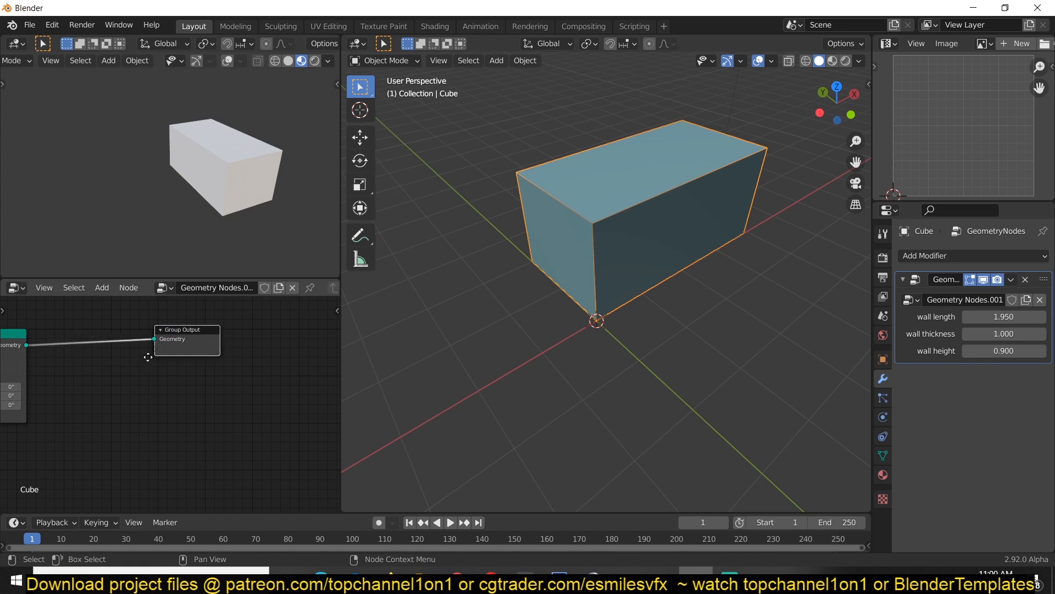
Step: Place a second Transform node below the Group Output and feed it the first Transform node's geometry
middle_drag(42, 370, 114, 367)
key(shift+d)
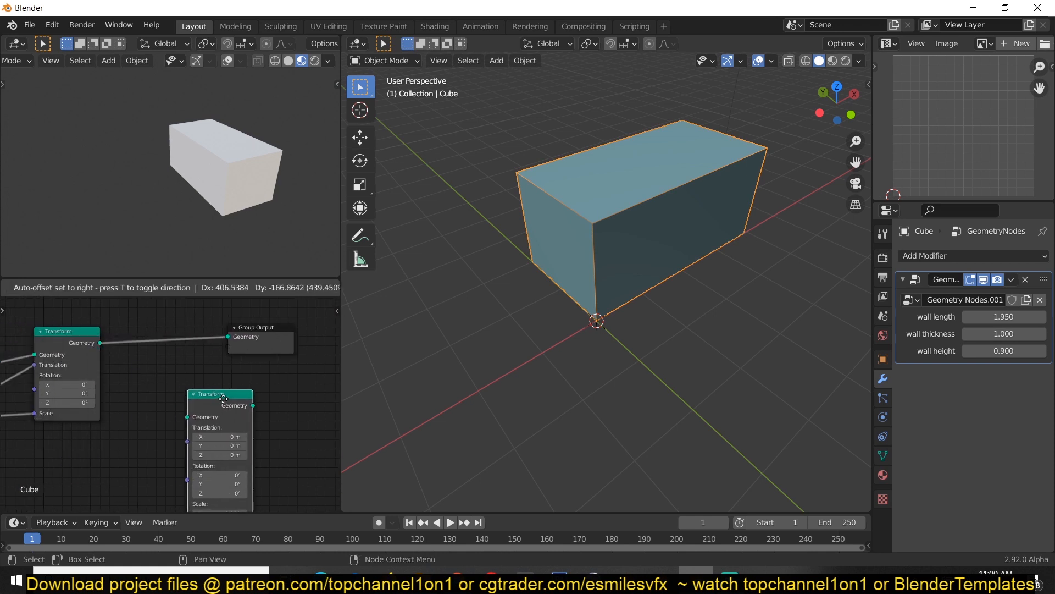
click(220, 385)
drag(100, 366, 186, 402)
scroll(173, 406, down, 1)
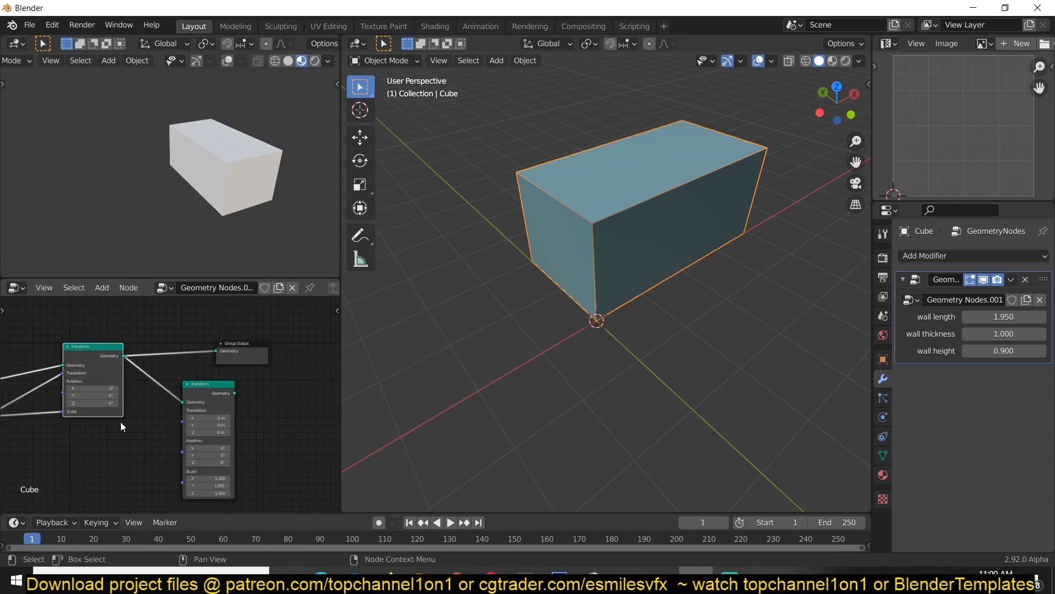
middle_drag(120, 421, 191, 379)
middle_drag(73, 371, 102, 375)
scroll(101, 375, down, 1)
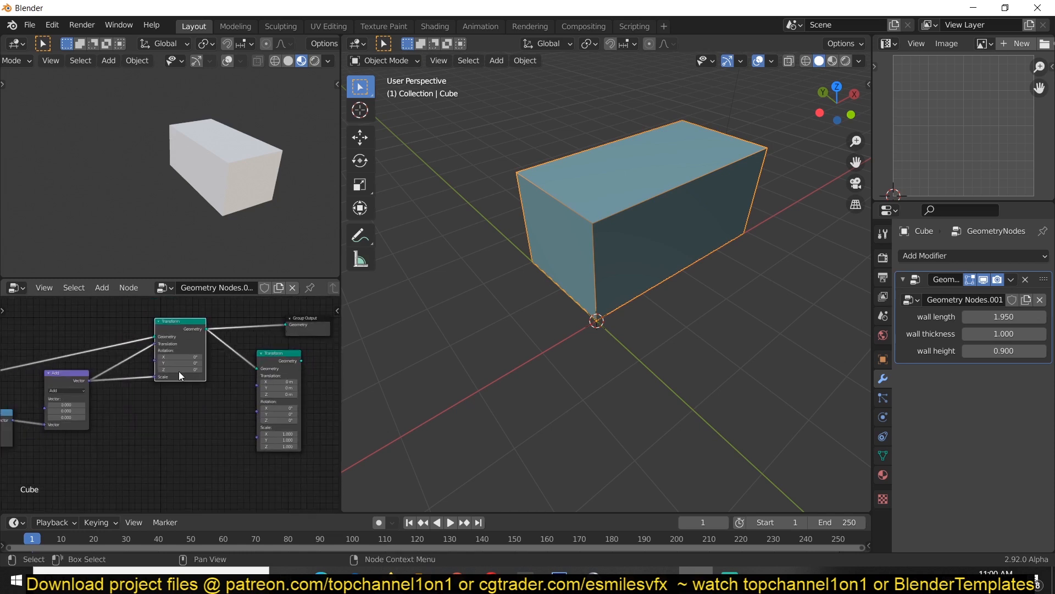
drag(281, 358, 259, 365)
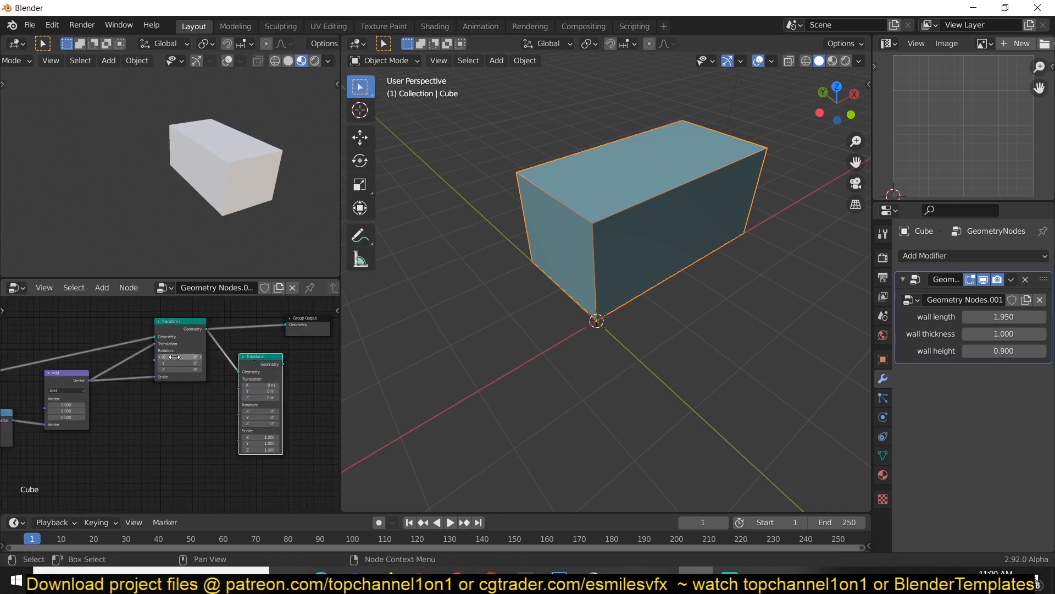
middle_drag(61, 392, 99, 395)
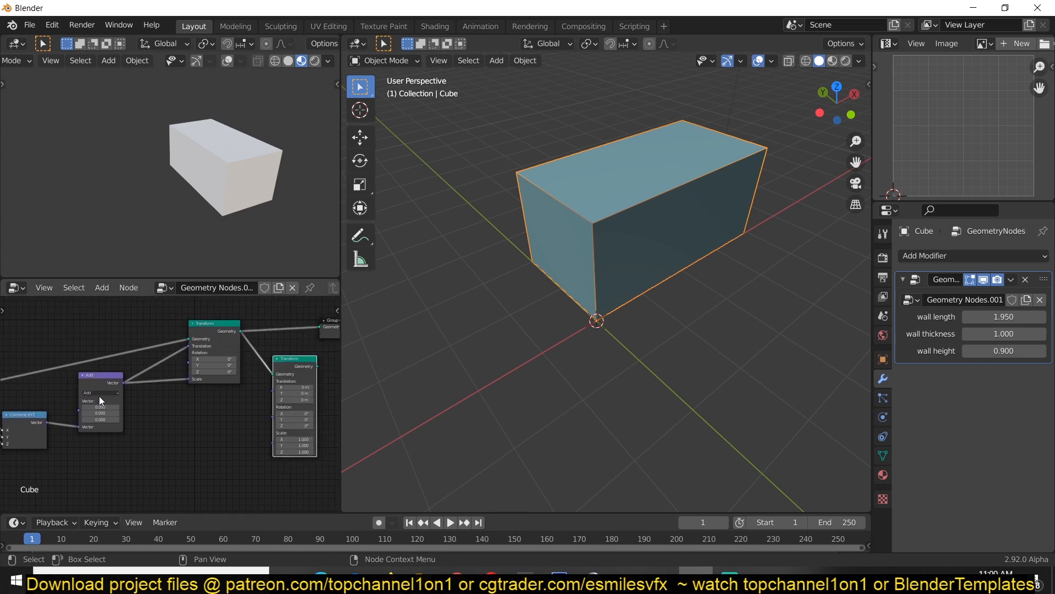
middle_drag(254, 370, 116, 377)
scroll(165, 387, up, 3)
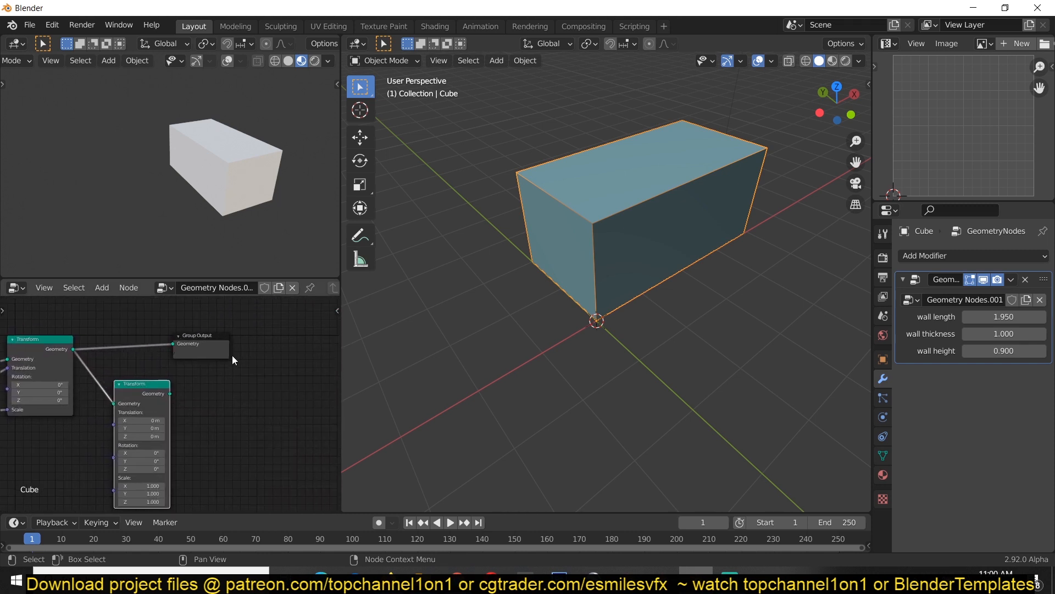
Step: Add a Join Geometry node, feed it the geometry of both Transform nodes, and connect it to the Group Output
drag(212, 349, 273, 349)
key(shift+a)
mouse_move(186, 312)
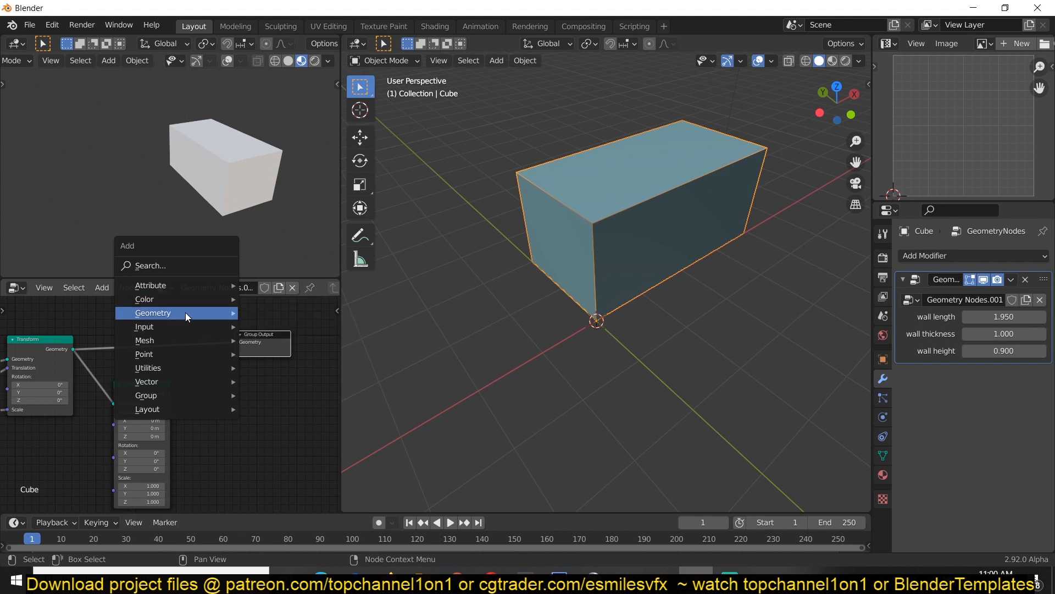
click(318, 330)
click(181, 389)
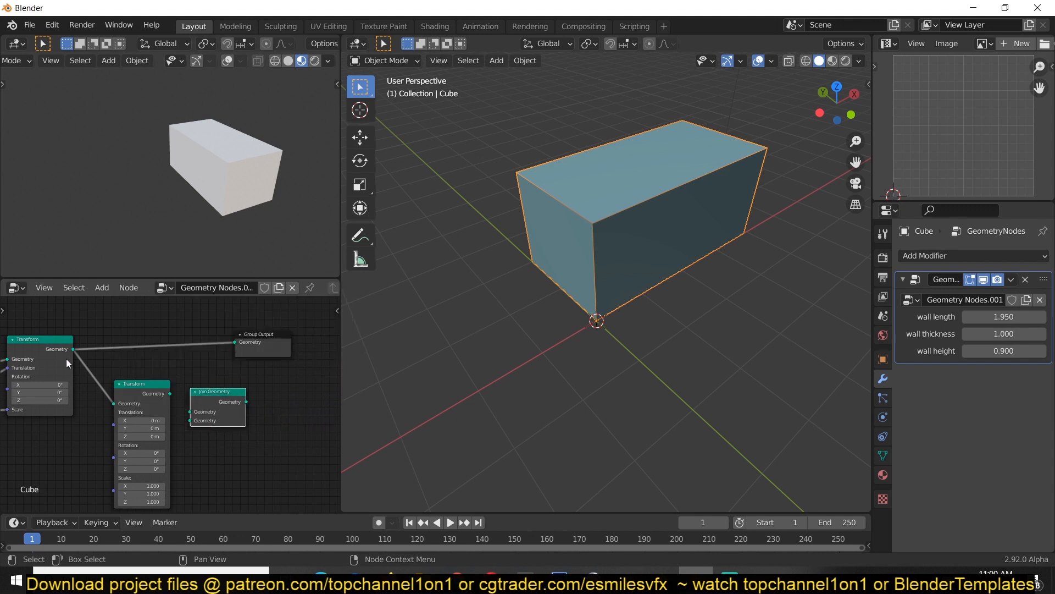
drag(74, 349, 300, 349)
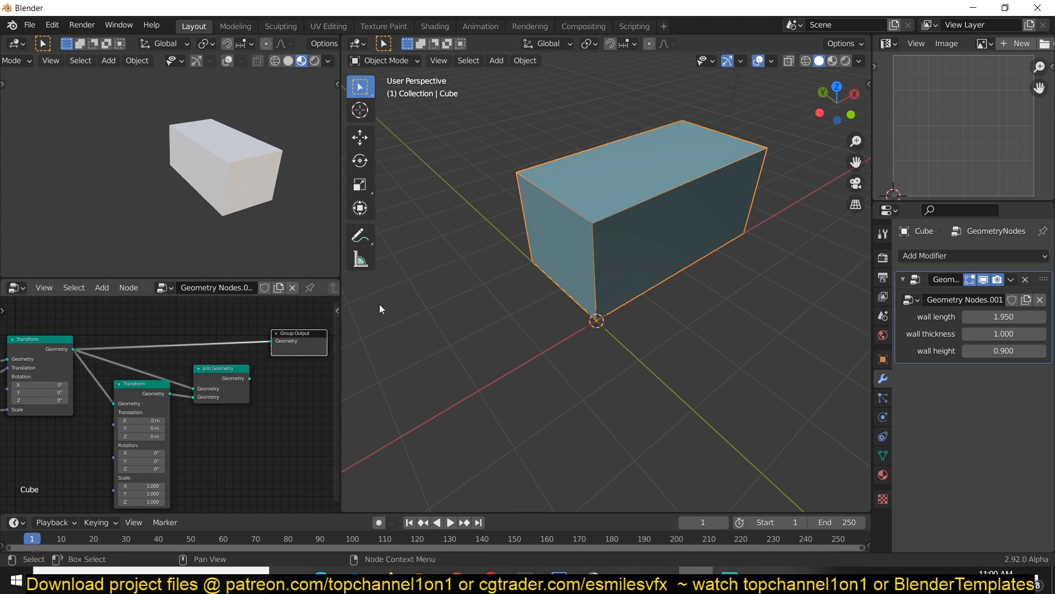
drag(250, 379, 270, 340)
Step: Set the second Transform node's Z rotation to -90° so the two walls form a corner
middle_drag(164, 430, 230, 371)
scroll(230, 372, up, 4)
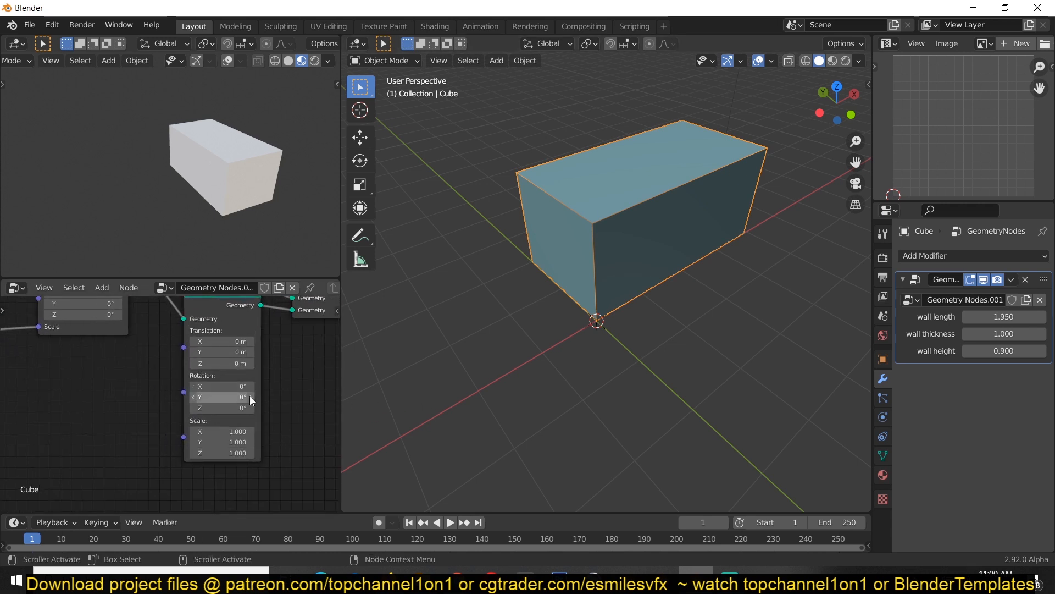
mouse_move(220, 408)
mouse_down()
mouse_move(296, 407)
mouse_move(234, 408)
mouse_up()
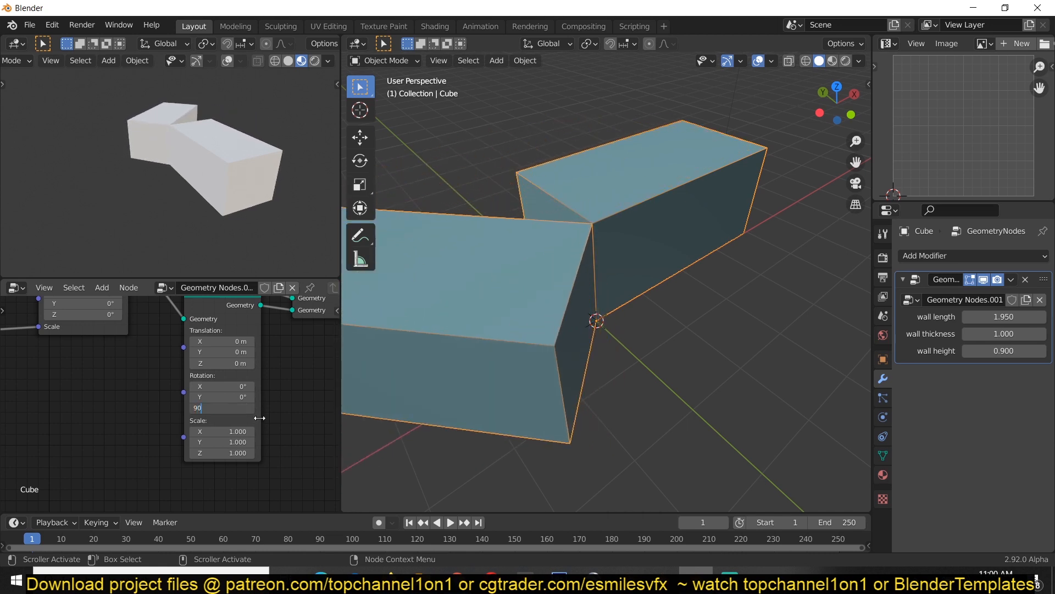
key(Return)
click(239, 410)
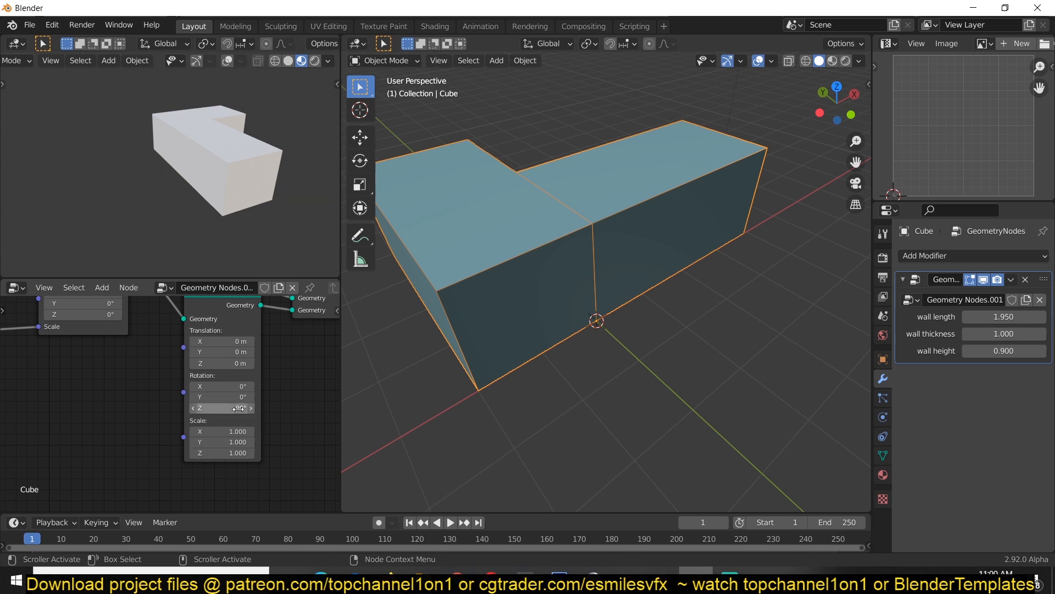
key(Return)
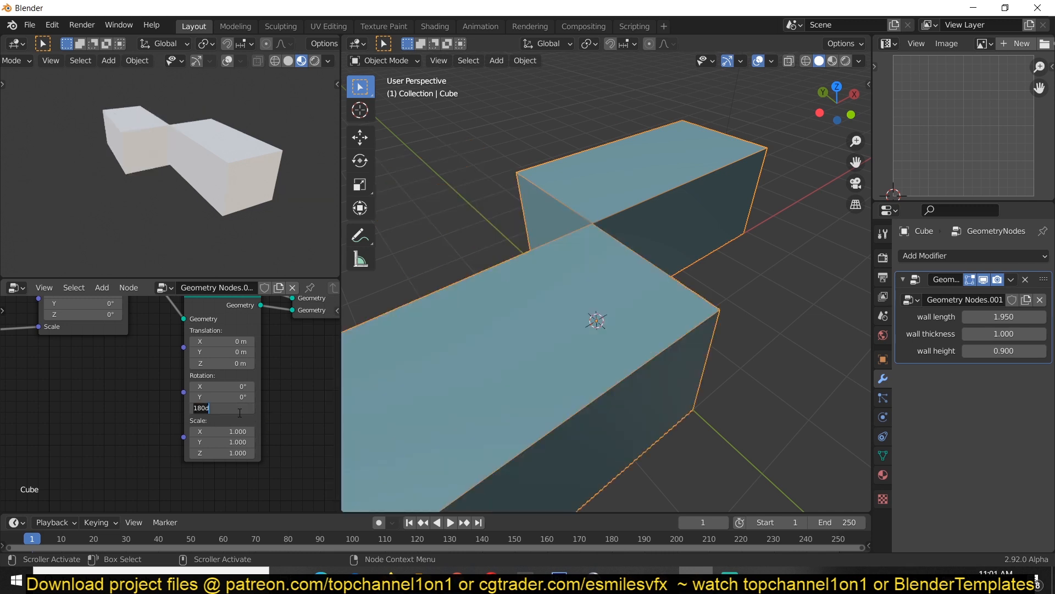
text(0)
key(Return)
Step: Set the modifier's wall length to 2.060, wall thickness to 0.120 and wall height to 1.410
scroll(488, 266, down, 3)
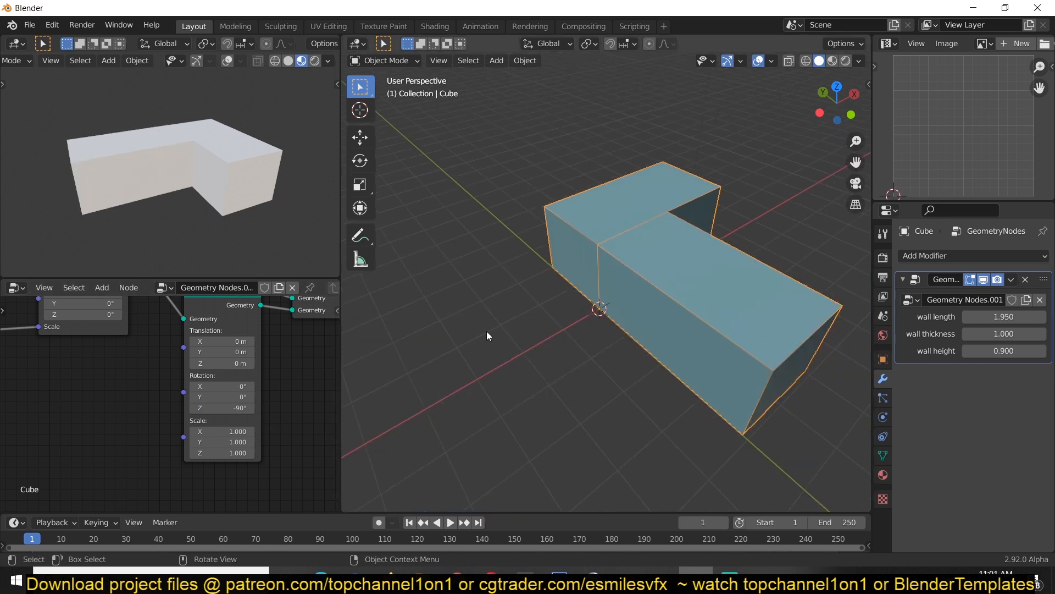
middle_drag(64, 418, 119, 429)
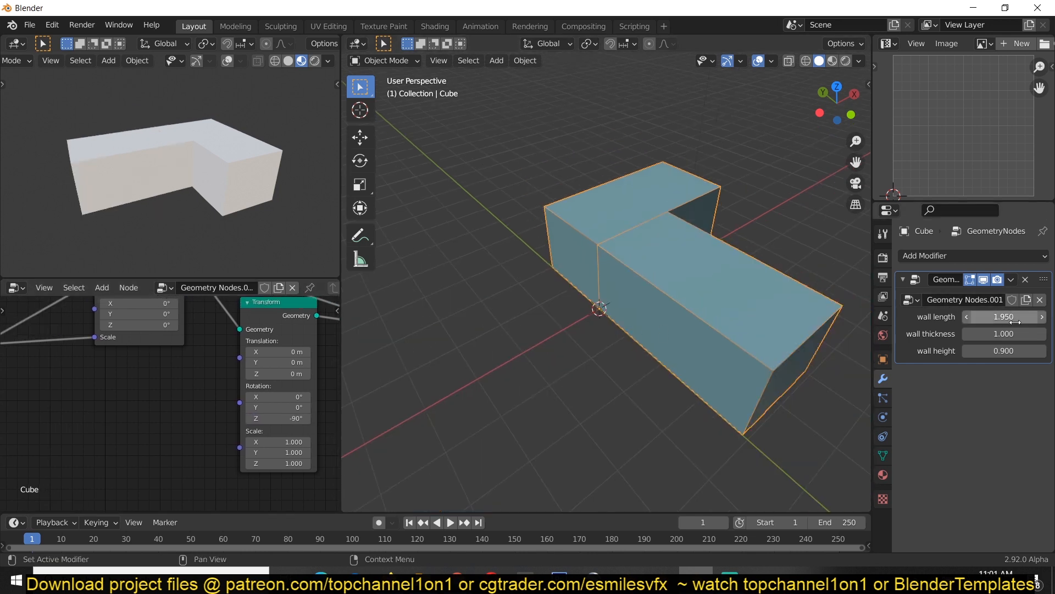
drag(1015, 321, 969, 330)
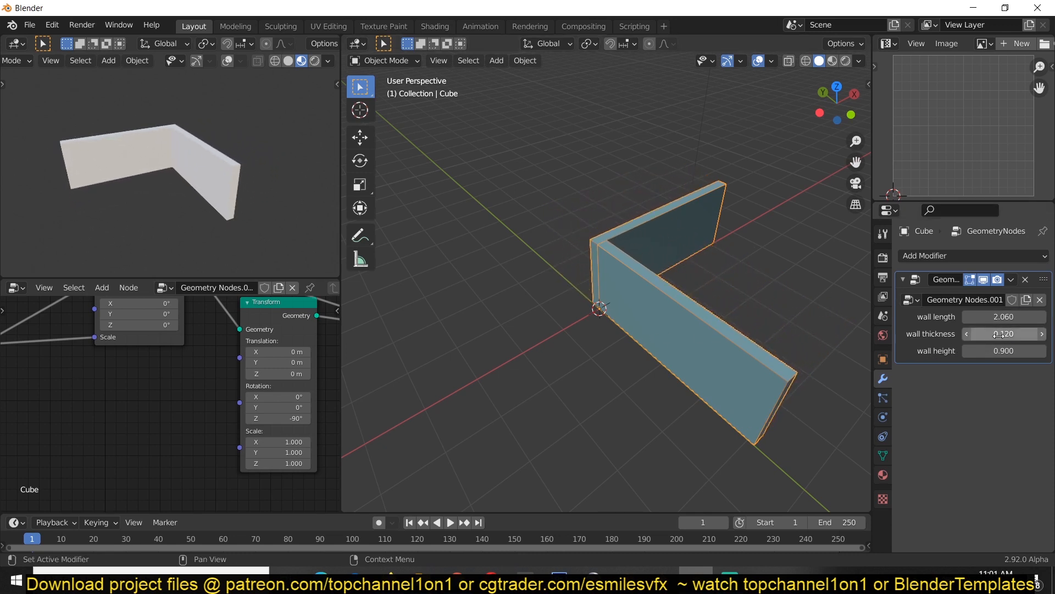
drag(1003, 351, 1033, 351)
Step: Duplicate the rotated Transform node beside the original and feed it the first Transform node's geometry
scroll(206, 375, down, 1)
middle_drag(207, 375, 82, 413)
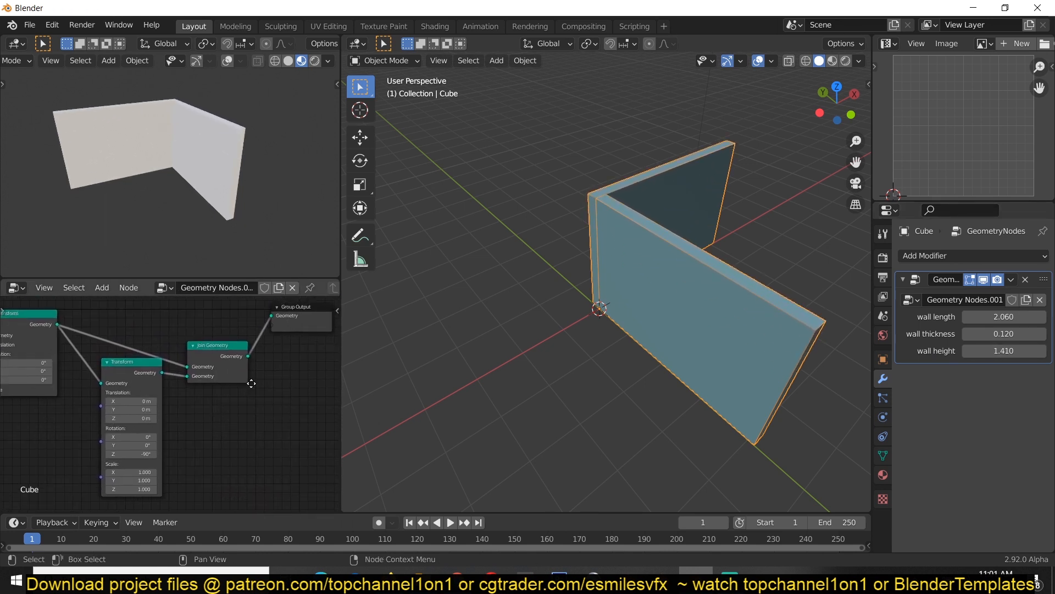
drag(233, 345, 233, 314)
scroll(196, 393, down, 1)
middle_drag(196, 392, 156, 382)
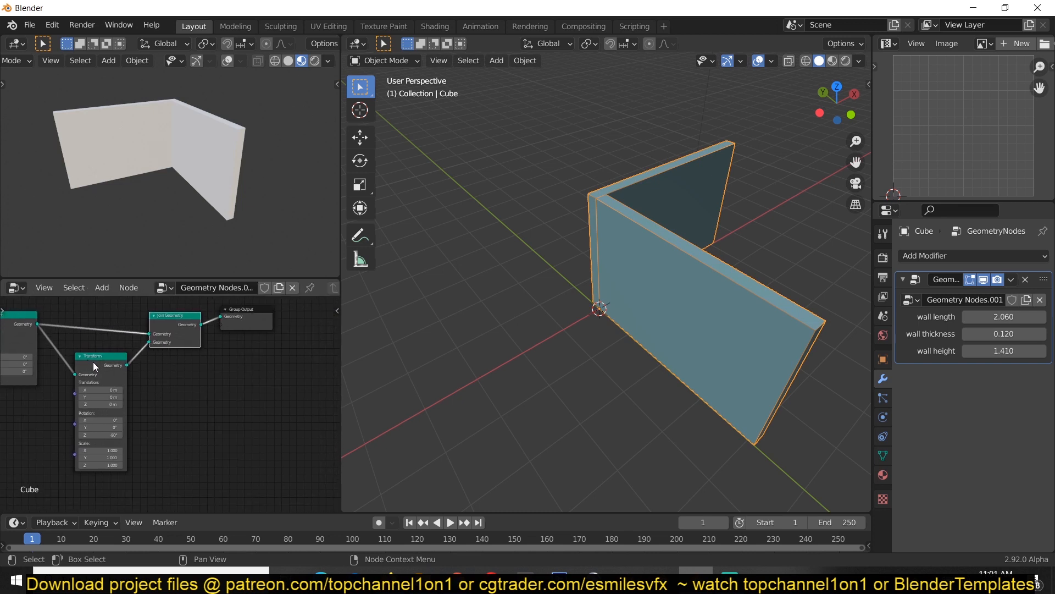
key(shift+d)
click(169, 382)
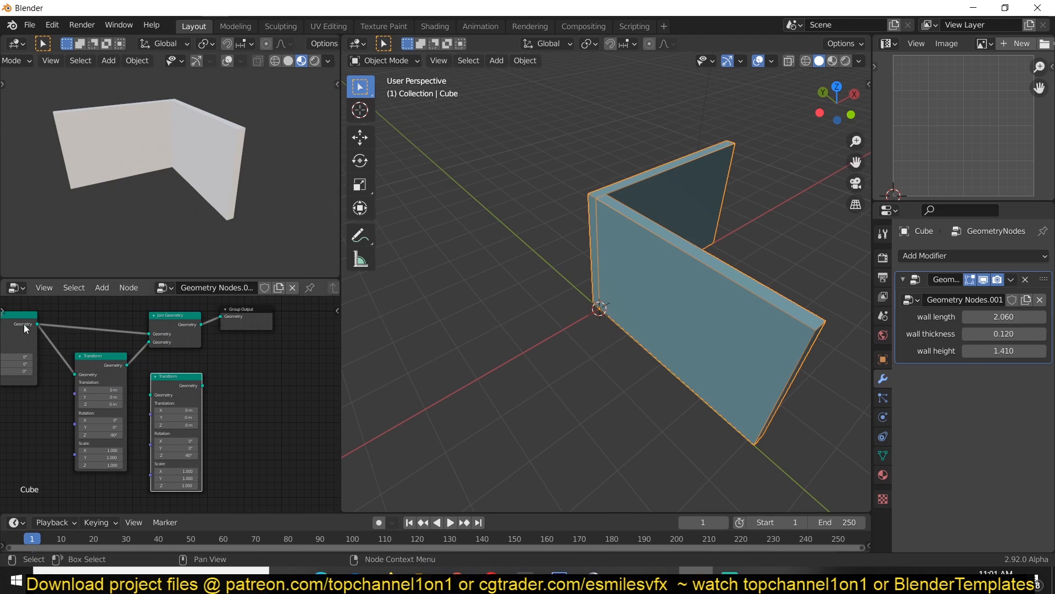
drag(24, 324, 66, 338)
drag(156, 393, 151, 394)
Step: Insert a copy of Join Geometry before the Group Output and connect the third Transform node to it
drag(244, 325, 289, 323)
key(shift+d)
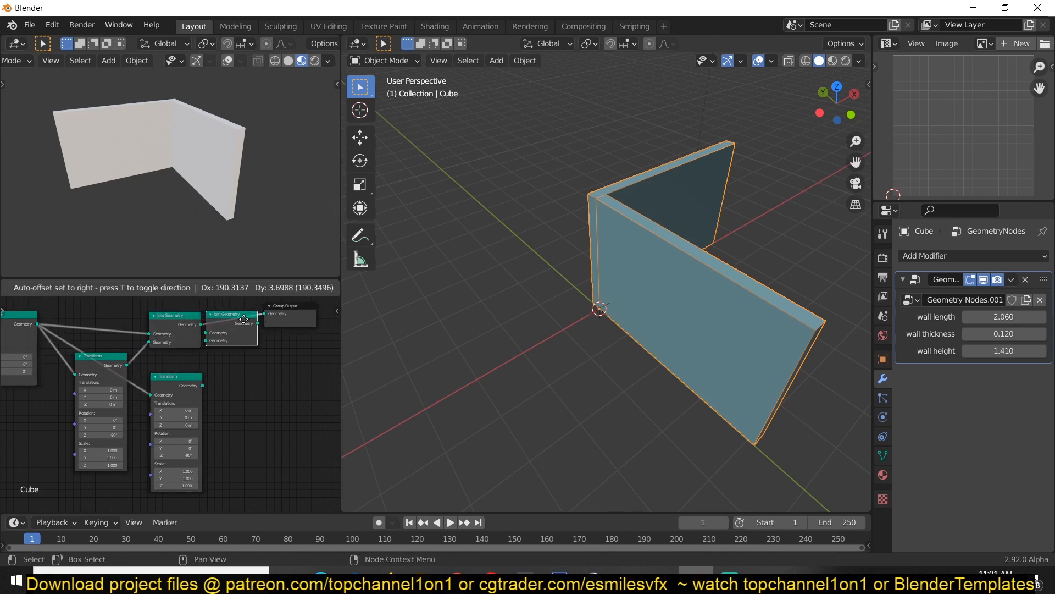
click(268, 322)
drag(202, 385, 231, 339)
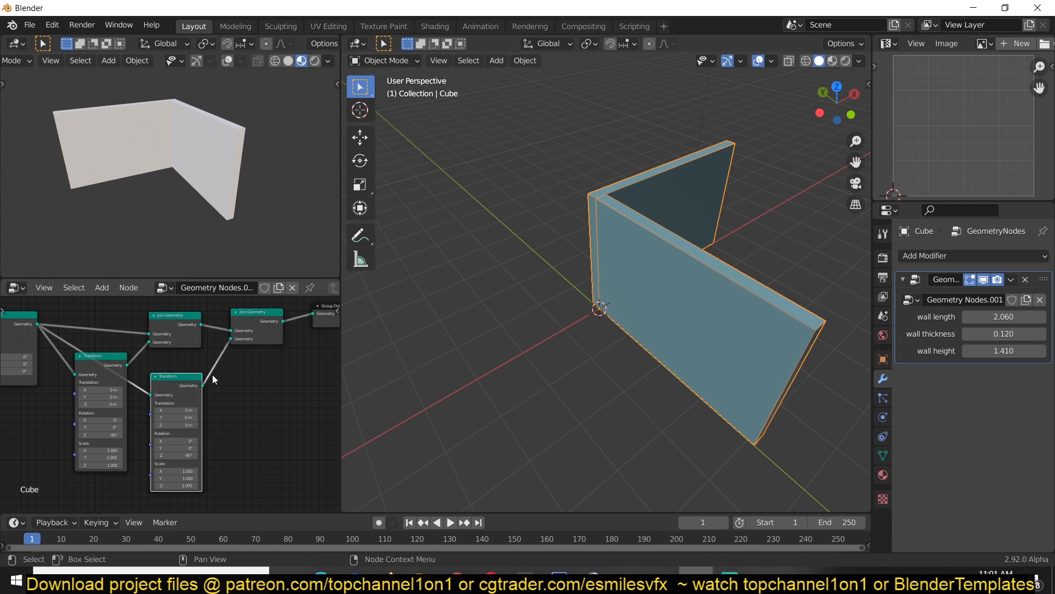
Step: Set the third Transform node's Z rotation to 0° and its Y translation to -4.36 m to form the opposite wall
scroll(200, 470, up, 2)
drag(190, 451, 178, 455)
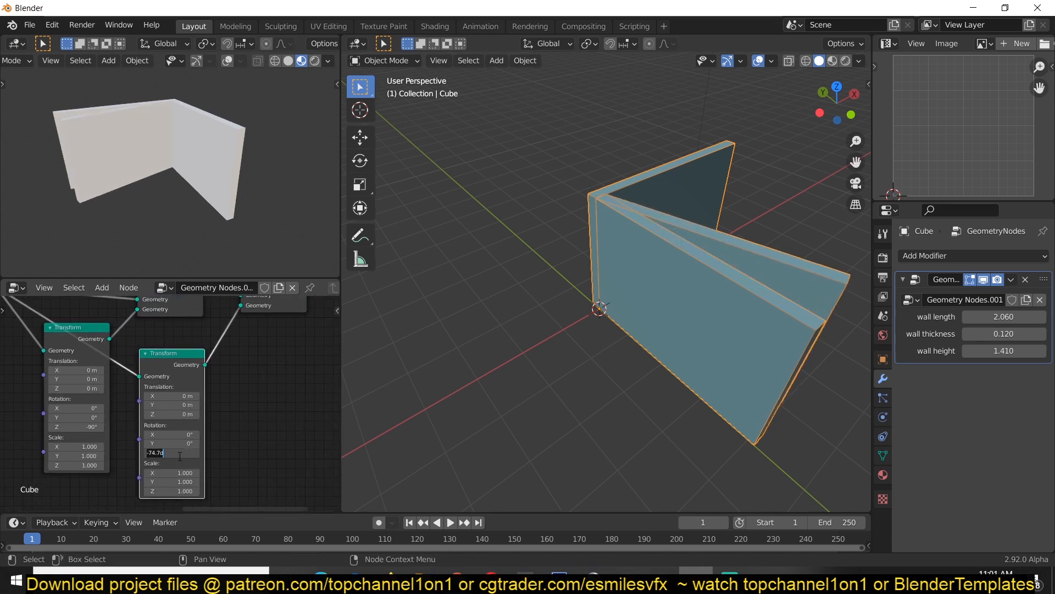
key(Return)
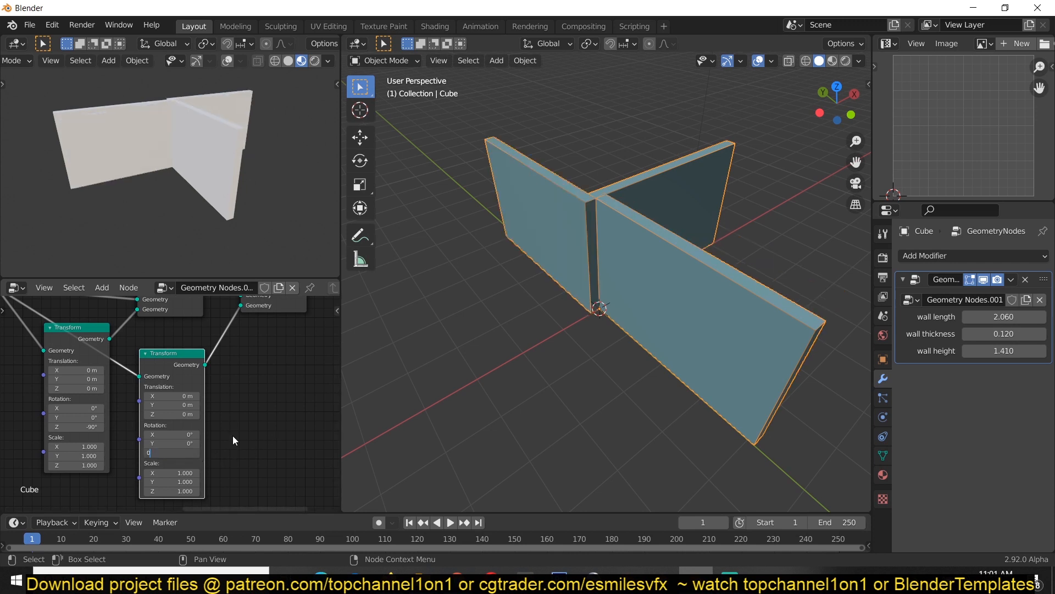
key(Return)
drag(176, 451, 181, 461)
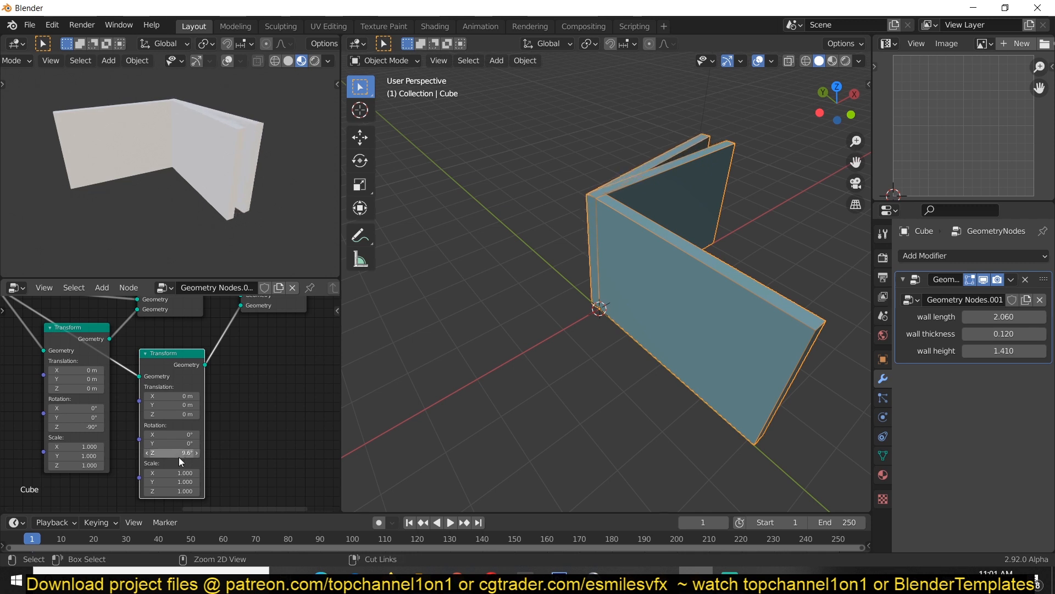
key(ctrl+z)
drag(183, 397, 152, 405)
key(ctrl+z)
scroll(167, 403, down, 1)
scroll(173, 372, down, 2)
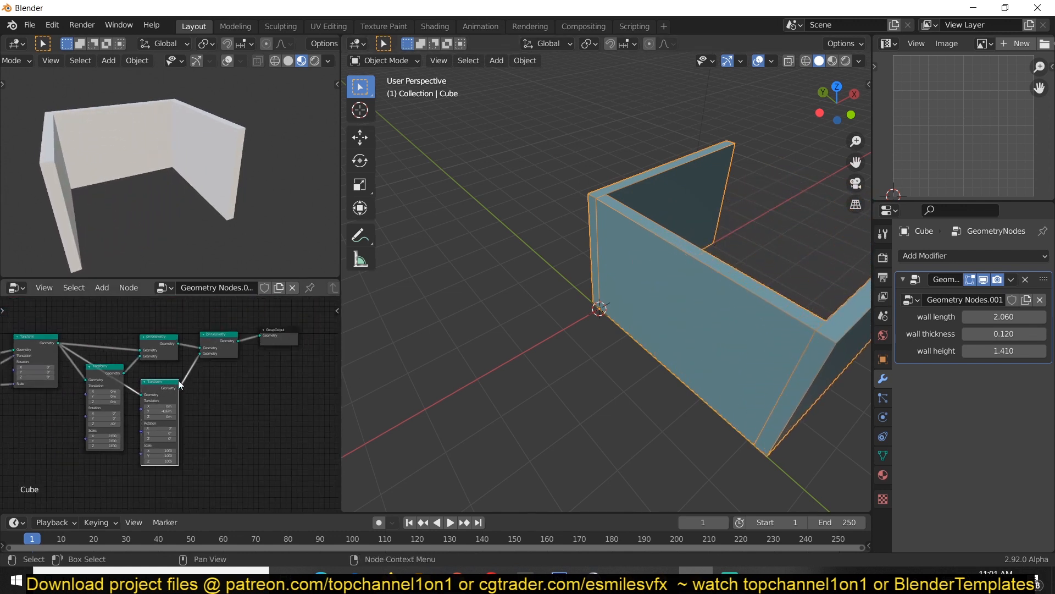
Step: Test the exposed wall length input and set the wall height to 1.720
mouse_move(994, 319)
mouse_down()
mouse_move(1006, 319)
mouse_move(993, 319)
mouse_up()
middle_drag(753, 341, 644, 350)
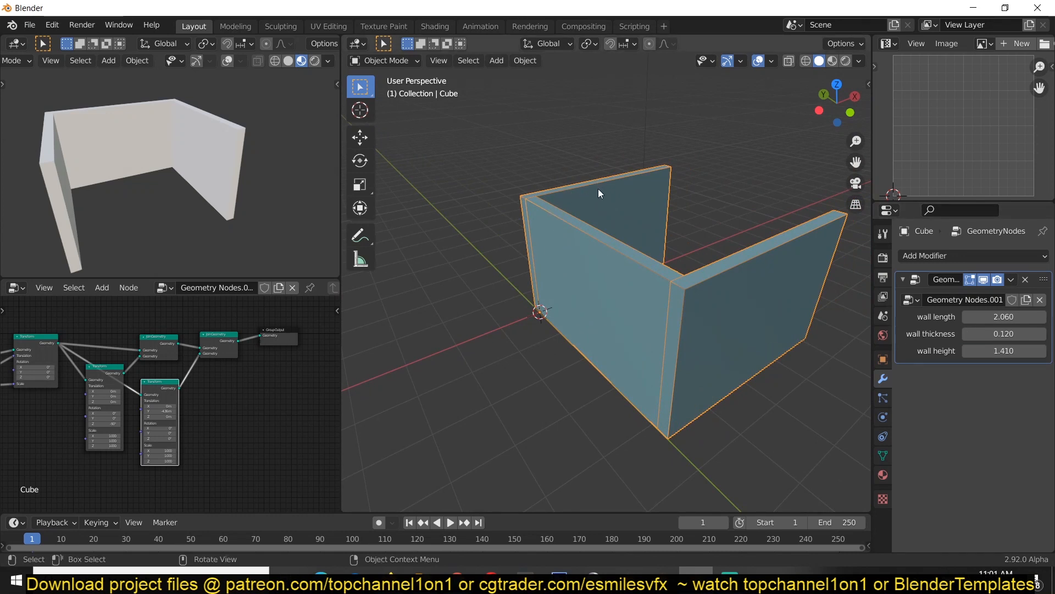
drag(998, 350, 1024, 350)
Step: Spread the second and third Transform nodes apart to make room for another wall's nodes
scroll(151, 385, down, 4)
scroll(151, 385, up, 3)
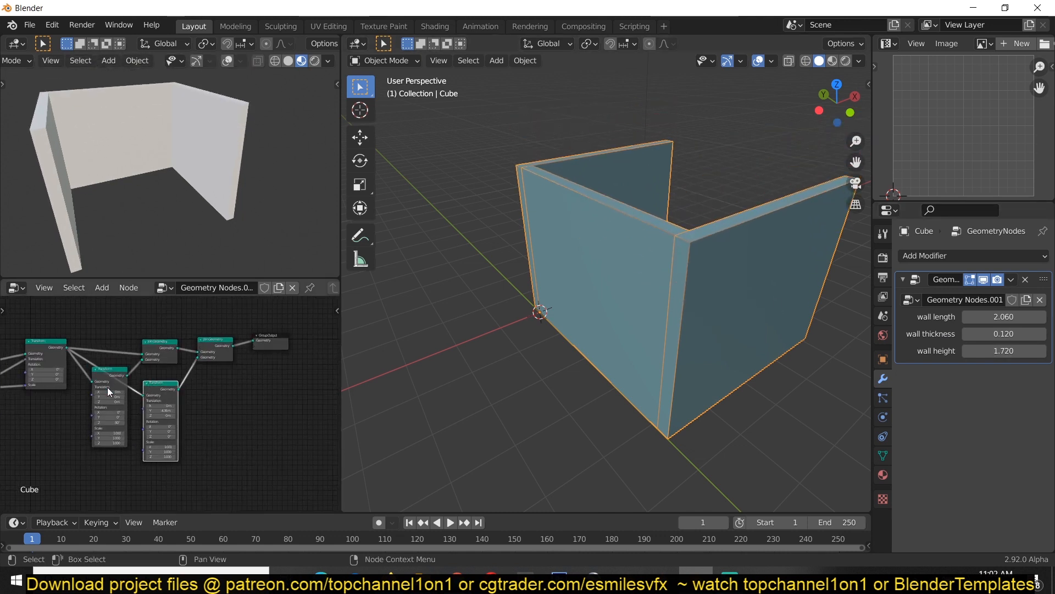
middle_drag(127, 387, 175, 374)
scroll(177, 373, up, 4)
drag(214, 365, 270, 371)
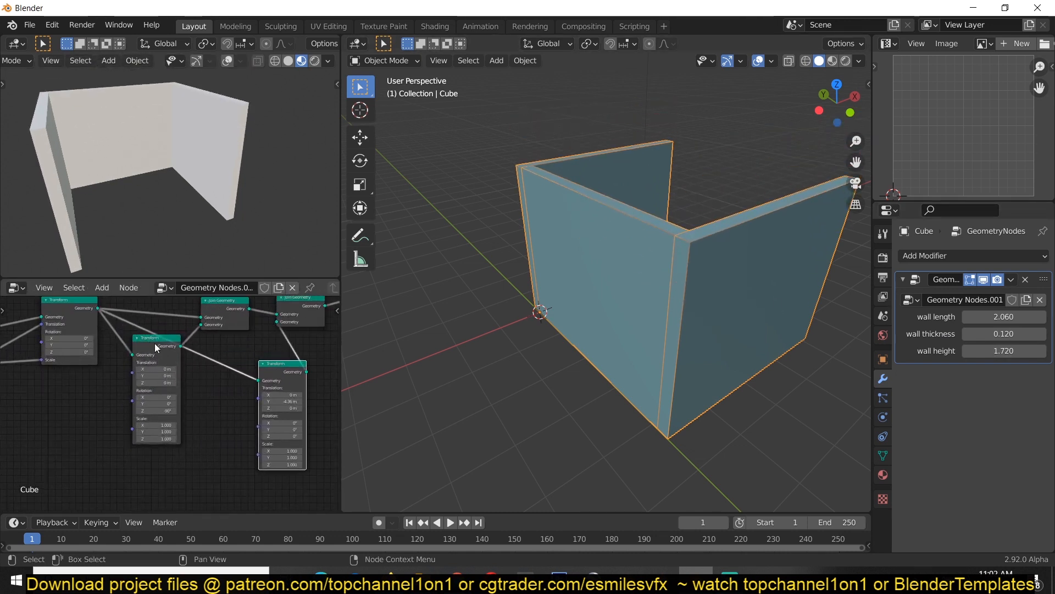
drag(154, 343, 145, 357)
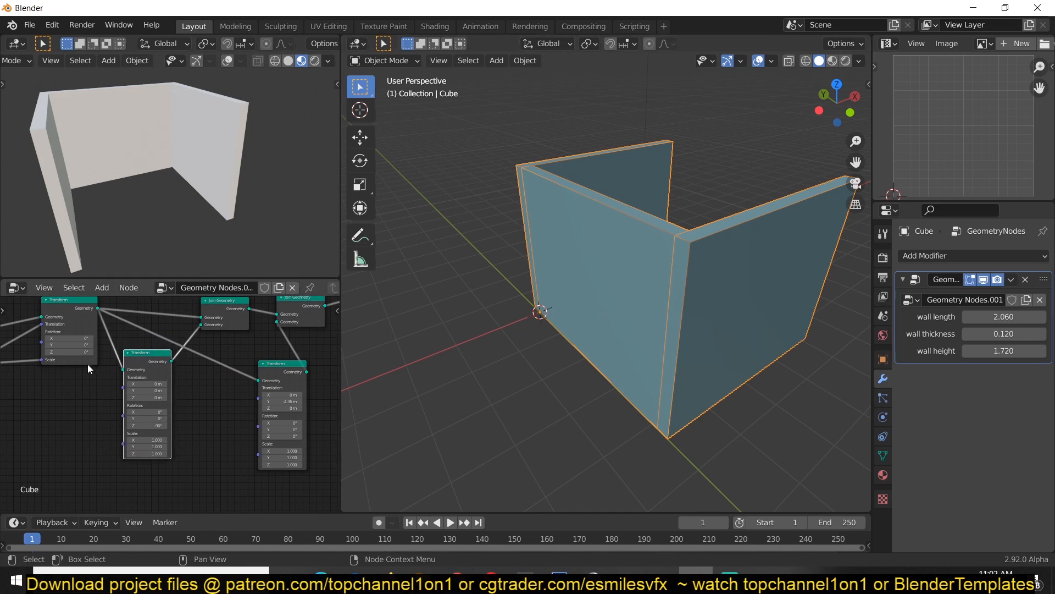
Step: Duplicate the -90° Transform node below the others and connect the first Transform node's geometry to the copy
scroll(87, 363, down, 1)
key(shift+d)
click(199, 446)
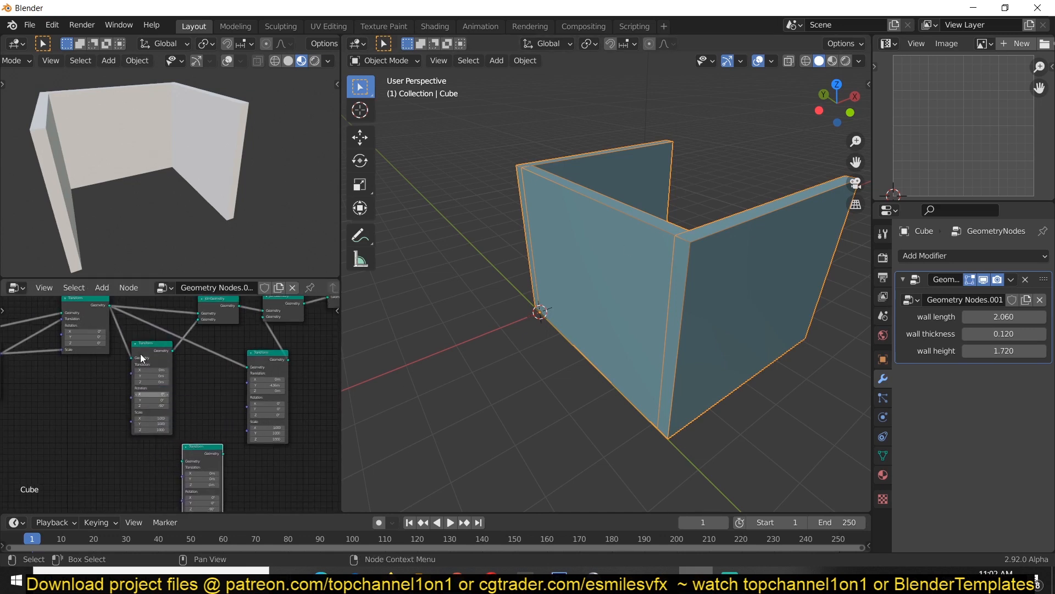
drag(109, 305, 129, 464)
Step: Duplicate the first Join Geometry node and connect the -90° Transform node and its copy to the duplicate
click(217, 314)
key(shift+d)
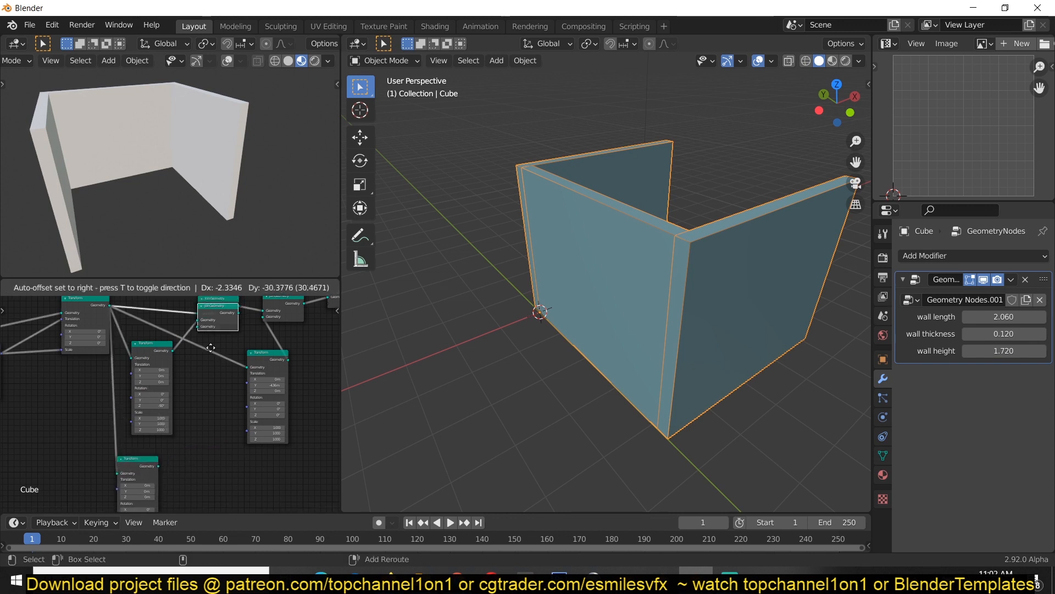
click(216, 404)
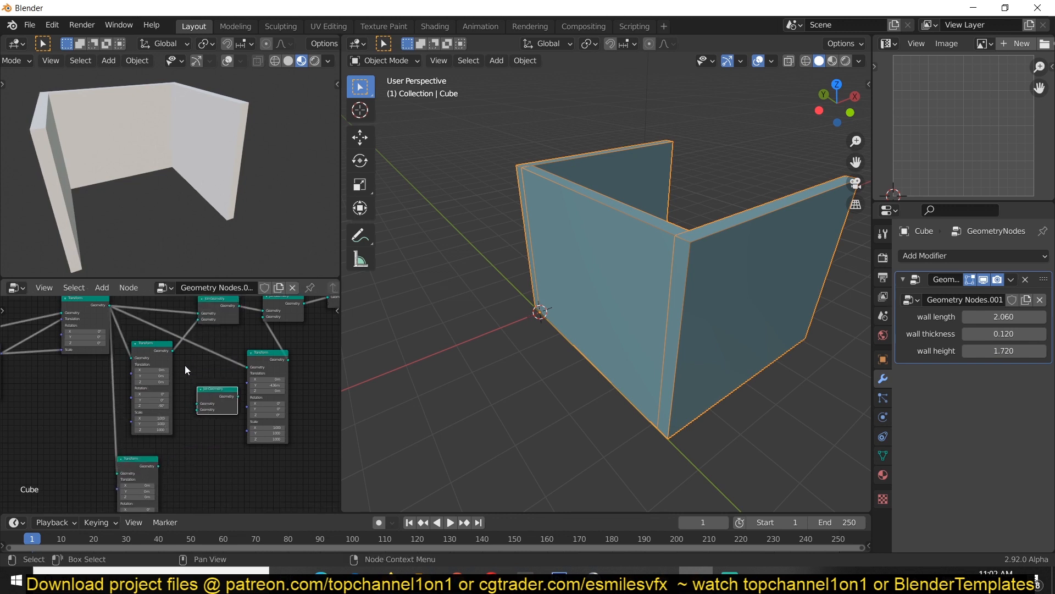
click(160, 463)
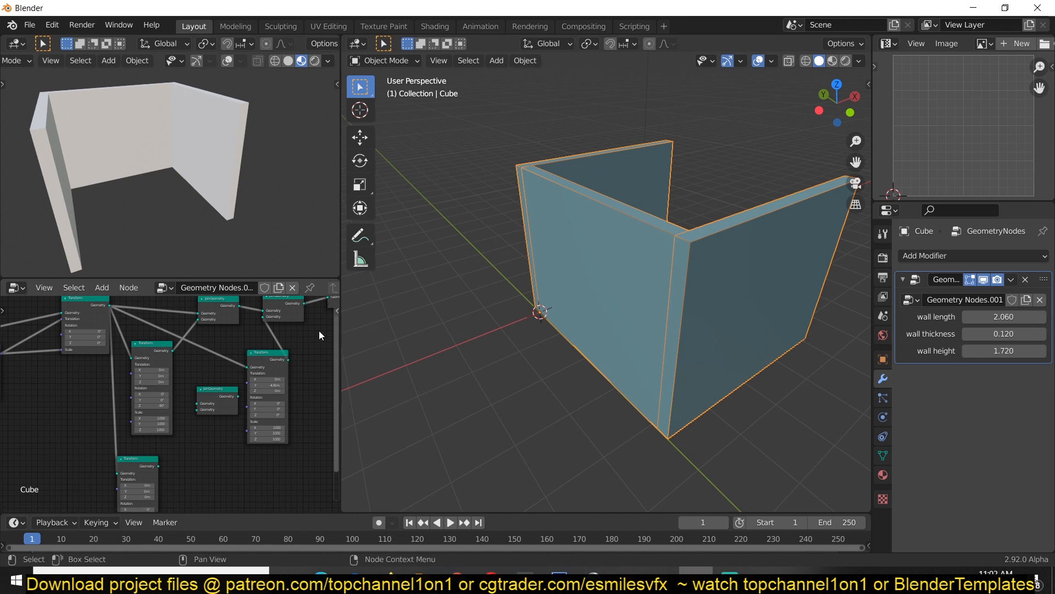
middle_drag(318, 331, 288, 347)
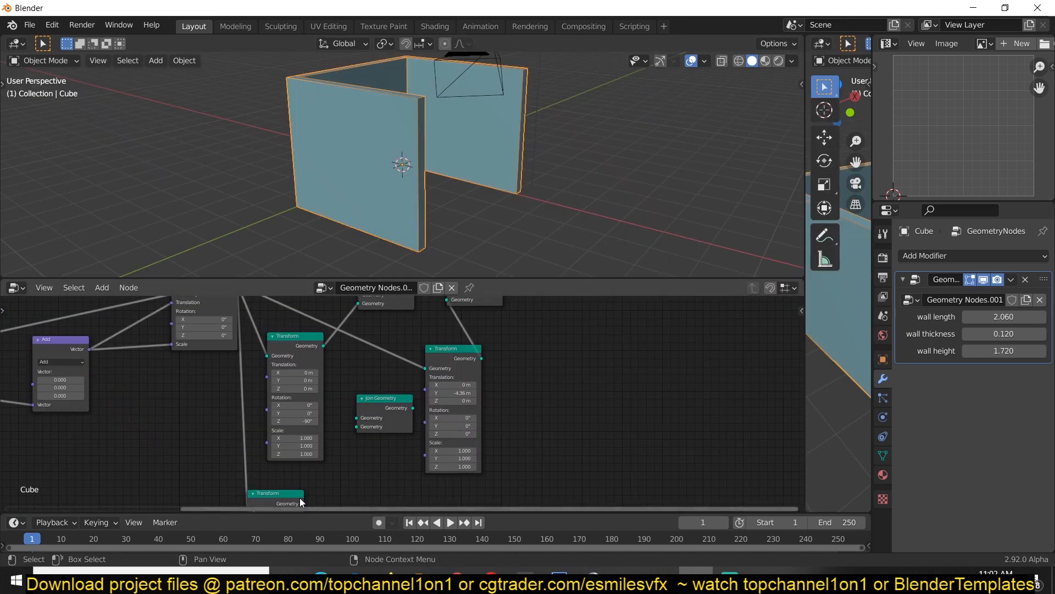
drag(299, 497, 356, 427)
drag(323, 346, 357, 418)
Step: Rearrange the nodes and connect the new Join Geometry node to the second input of the upper Join Geometry node
middle_drag(458, 378, 322, 431)
drag(534, 314, 456, 399)
drag(246, 339, 321, 329)
drag(275, 459, 296, 346)
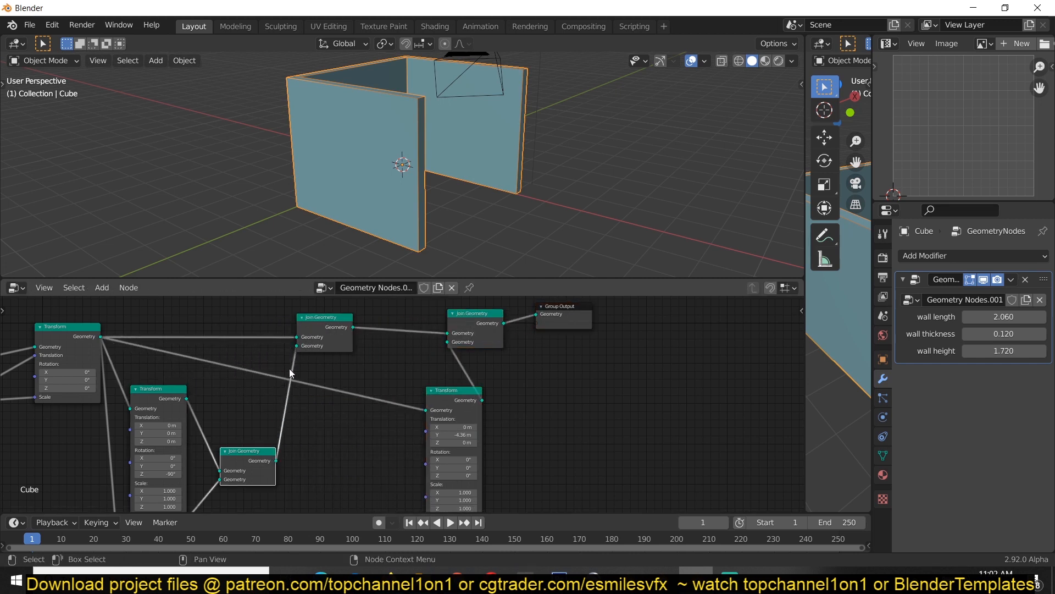
Step: Try translating the copied wall 1.6 m along Z with the lowest Transform node
scroll(292, 190, down, 4)
middle_drag(229, 499, 315, 343)
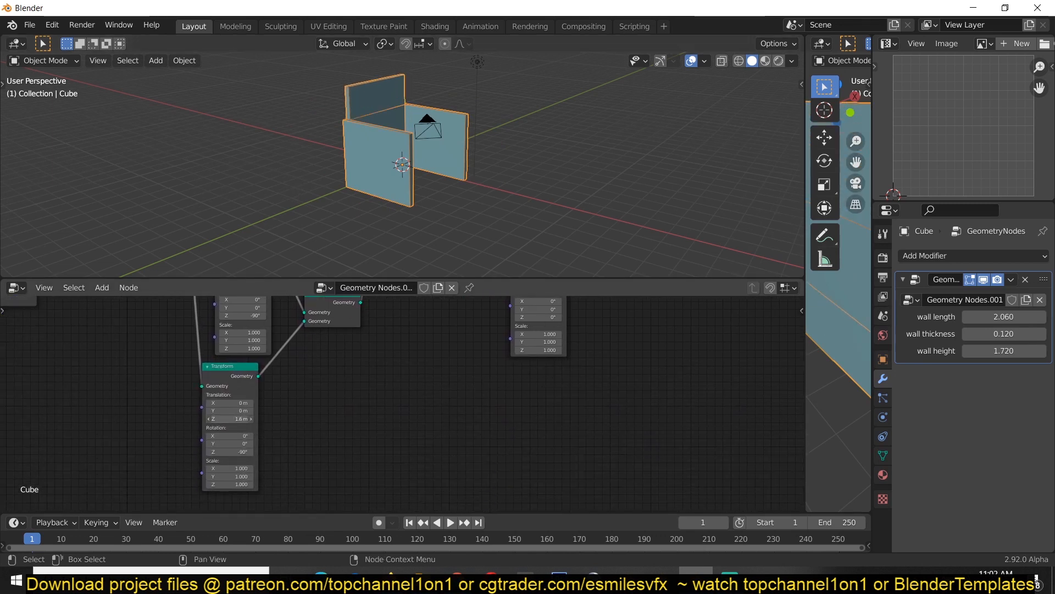
middle_drag(317, 179, 358, 200)
scroll(358, 199, up, 4)
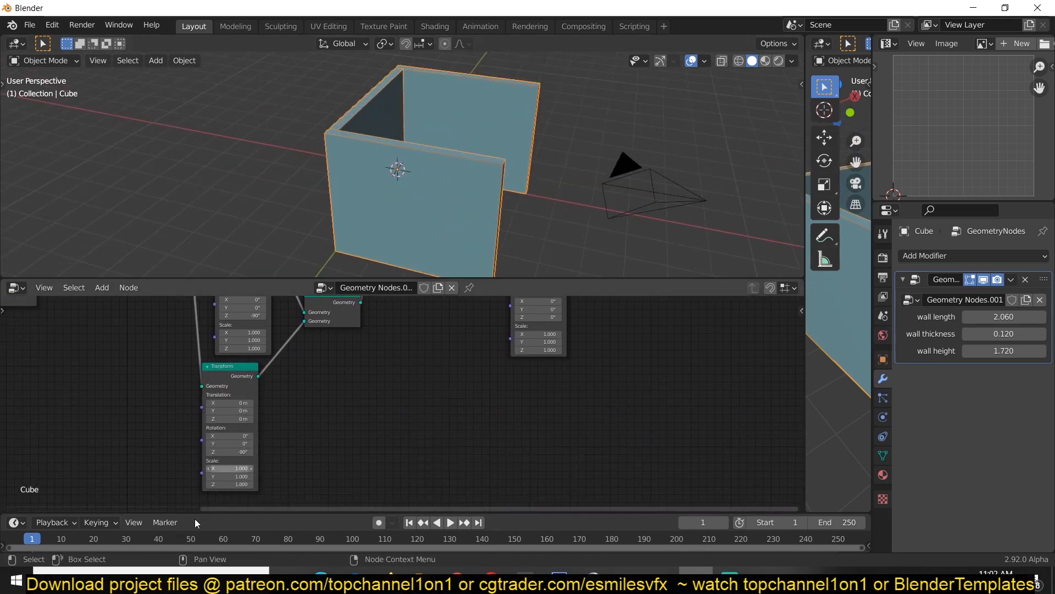